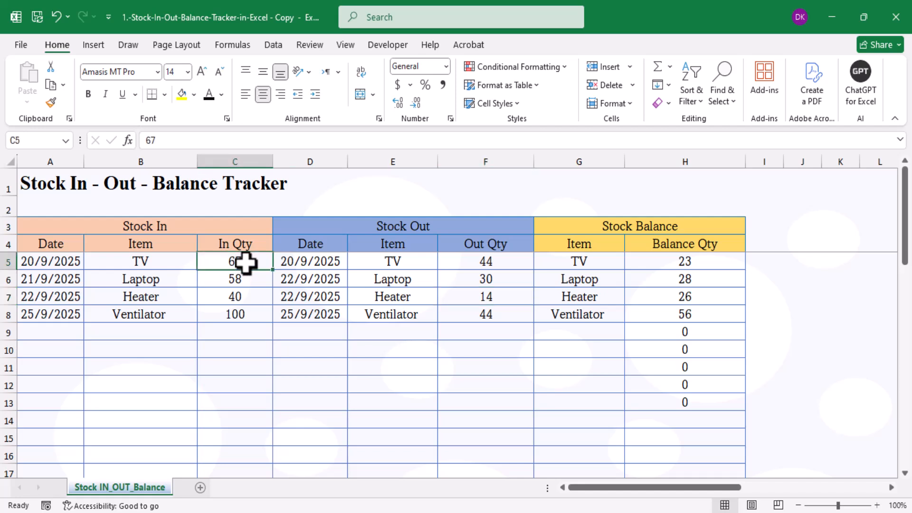
Set TV's In Qty to 56 and Laptop's Out Qty to 45, then switch to the blank tracker workbook.
type("56")
left_click(317, 328)
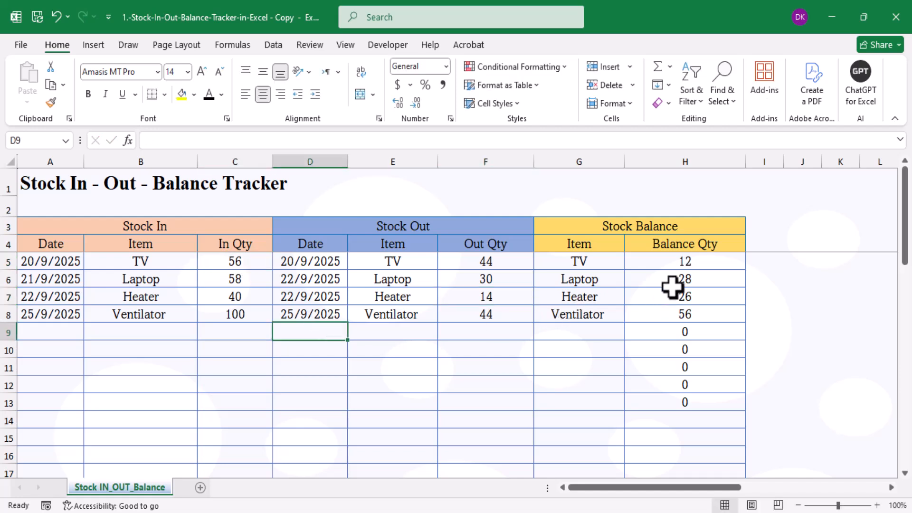
left_click(497, 280)
type("4")
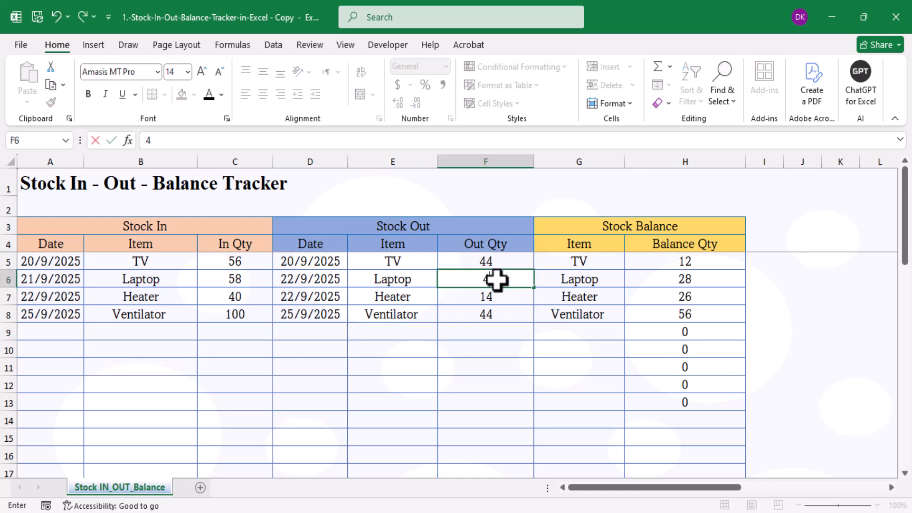
type("5")
key("Return")
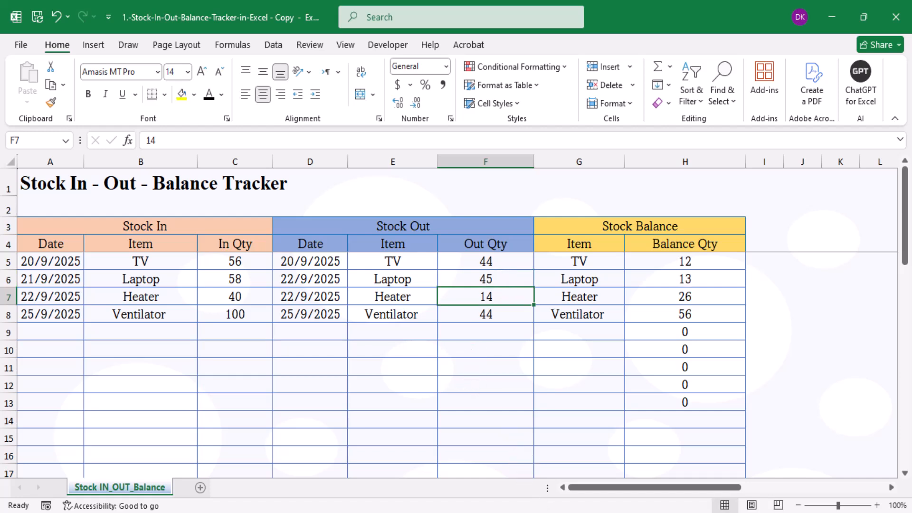
left_click(616, 488)
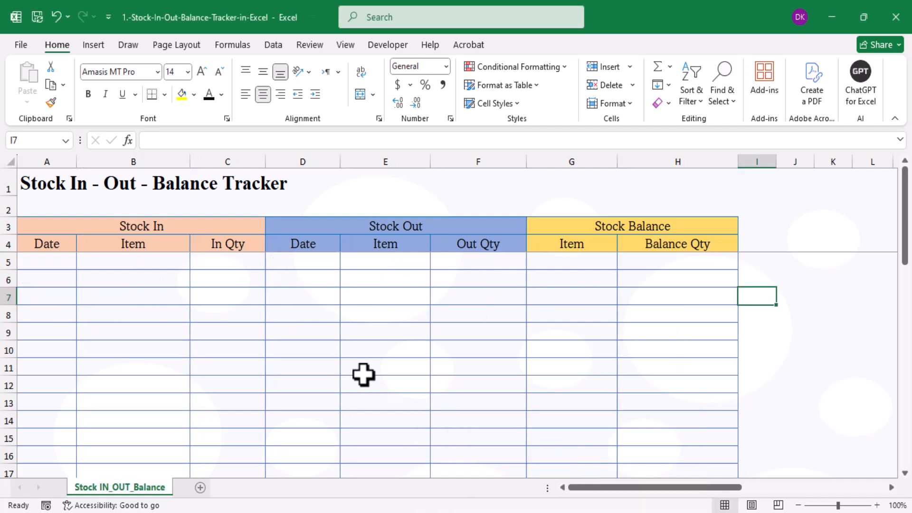
Enter TV, Laptop, Heater and Ventilator down G5:G8, then select the Stock In Item cells B5:B30.
left_click(582, 264)
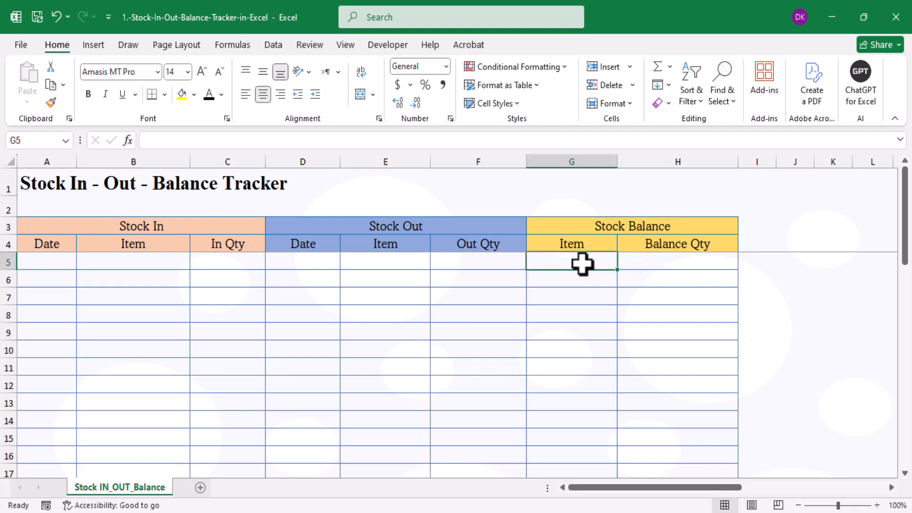
type("TV")
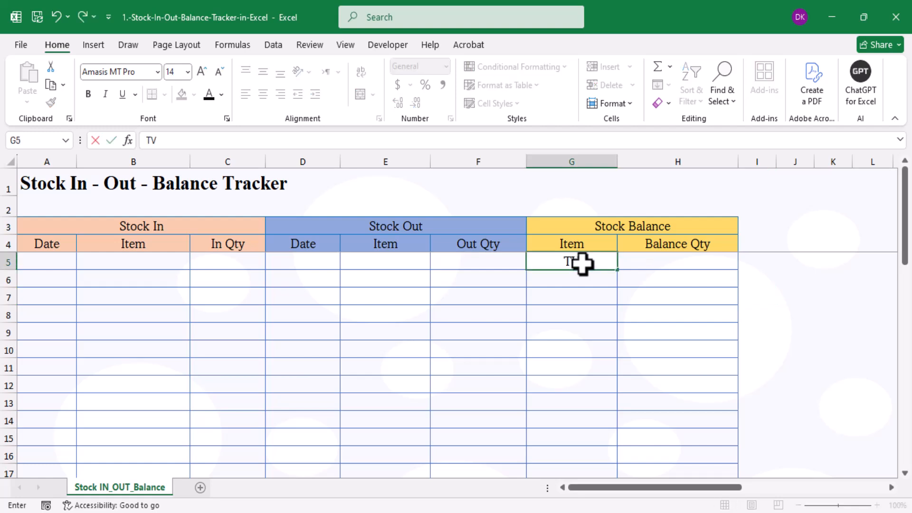
key("Return")
type("Lapt")
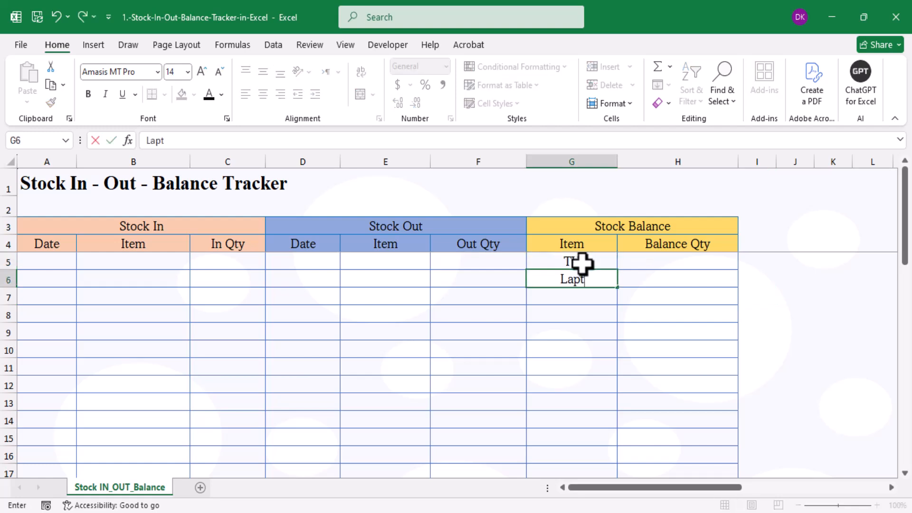
type("op")
key("Return")
type("Heater")
key("Return")
type("Ventilator")
key("Return")
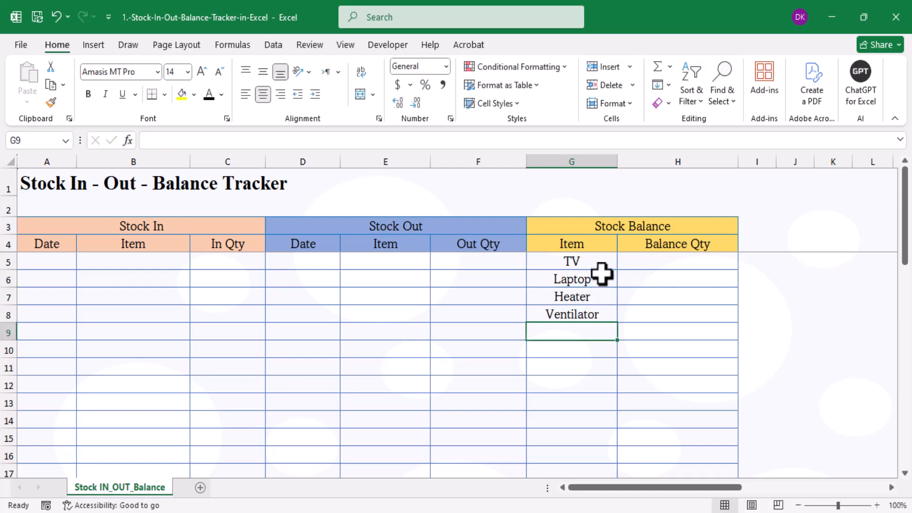
left_click(150, 261)
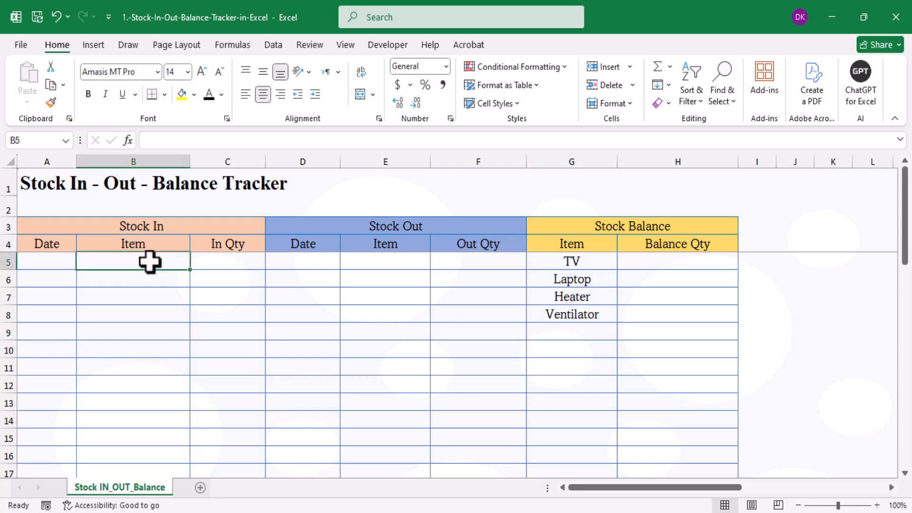
left_click_drag(149, 261, 134, 472)
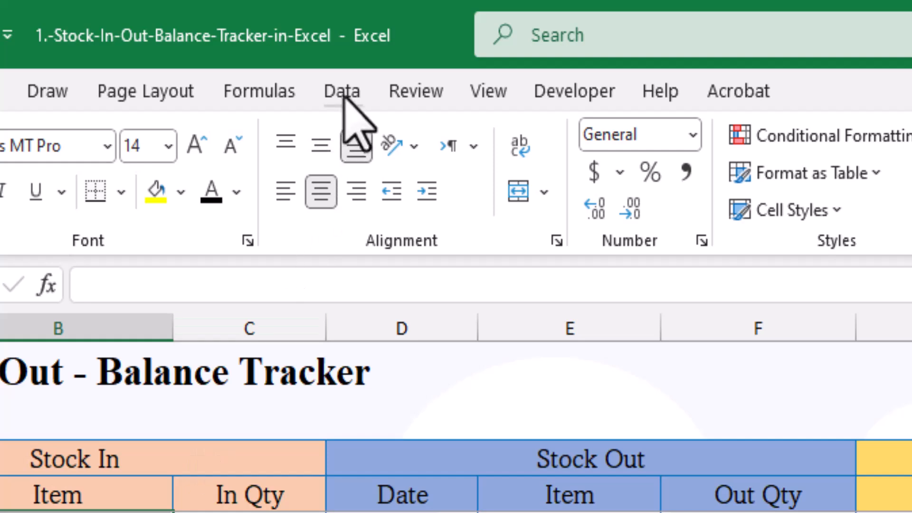
Apply a List data validation to B5:B30, sourced from the Stock Balance item names in column G.
left_click(342, 93)
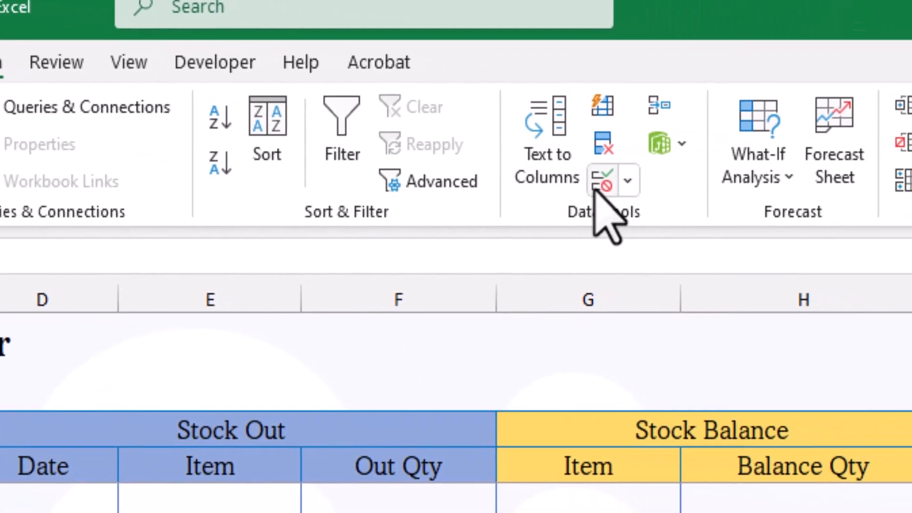
left_click(844, 200)
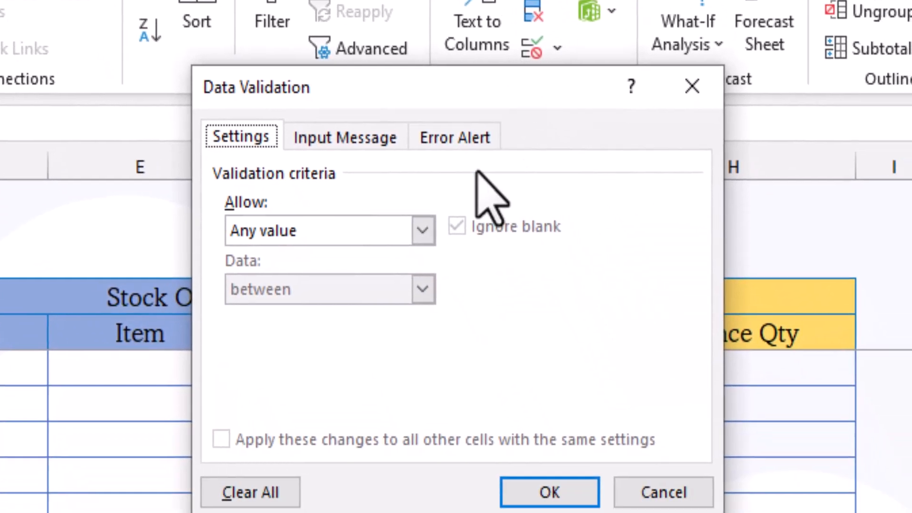
left_click(422, 231)
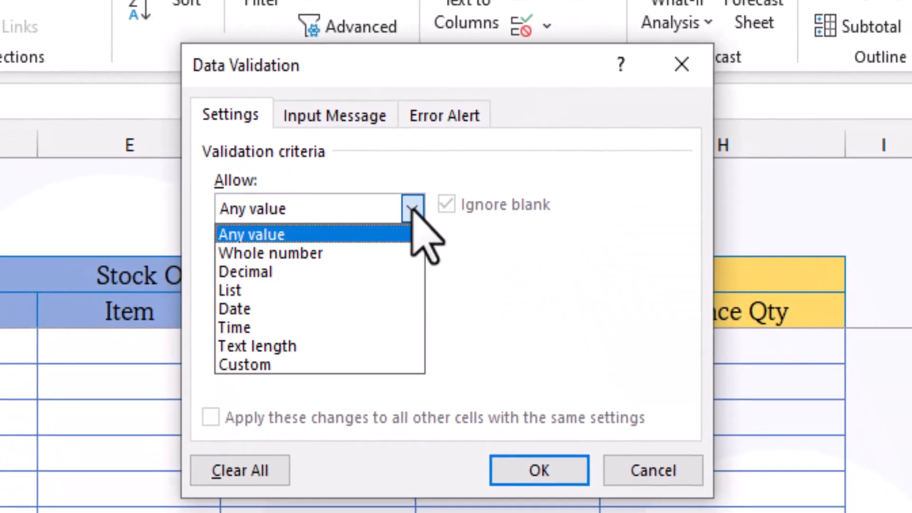
left_click(233, 291)
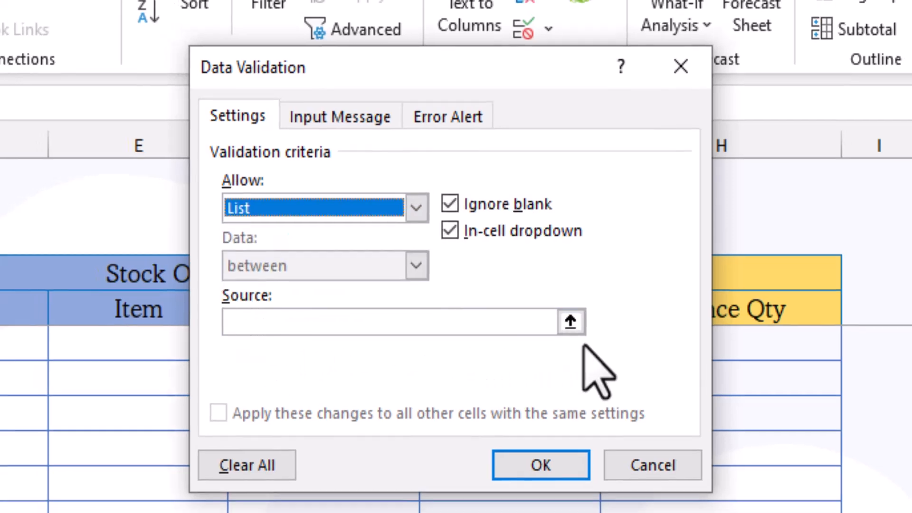
left_click(570, 321)
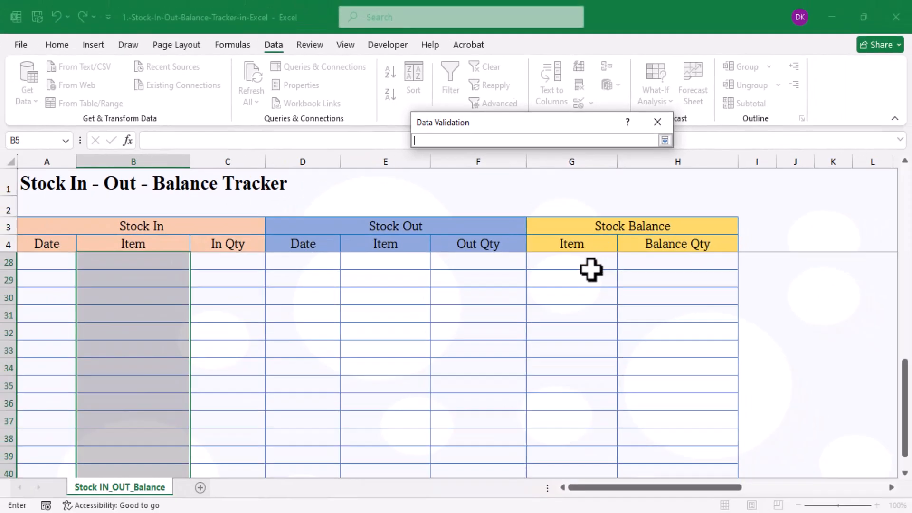
scroll(548, 361, "up", 8)
left_click_drag(597, 260, 590, 412)
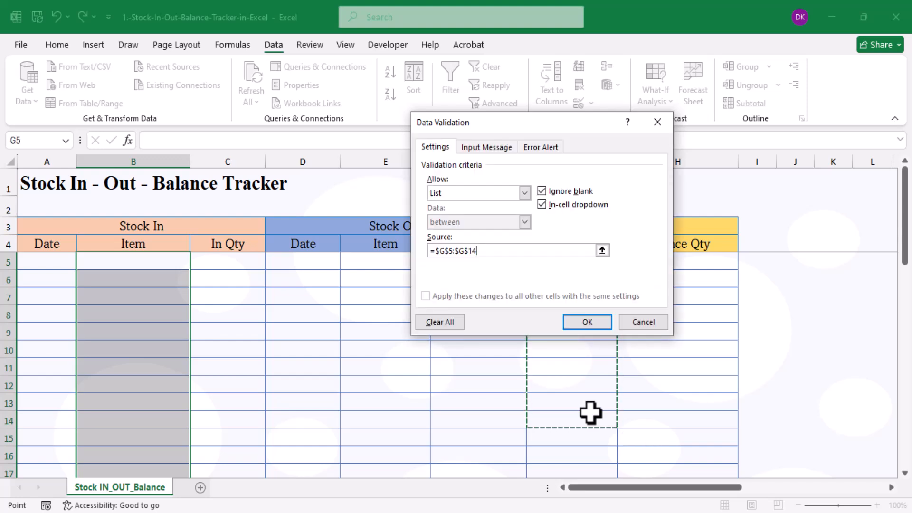
left_click(589, 322)
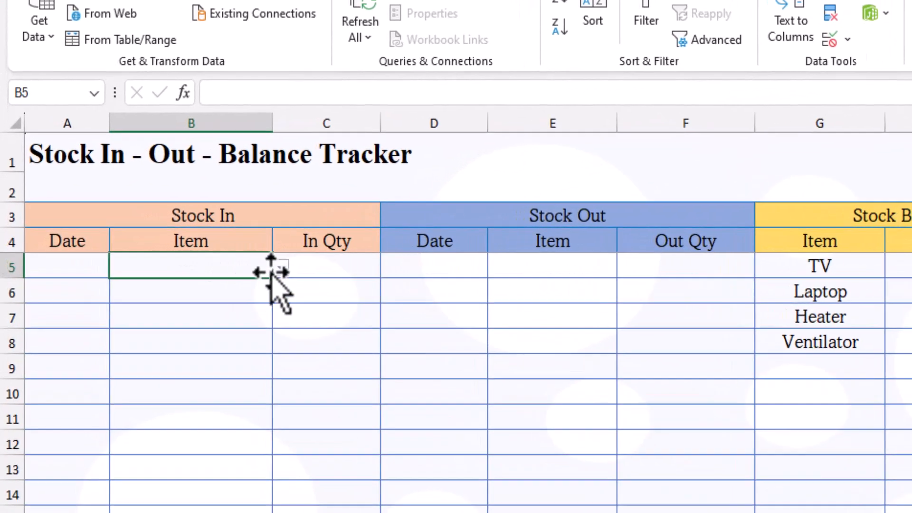
Test B5's item dropdown, then reselect the Stock In Item cells.
left_click(196, 263)
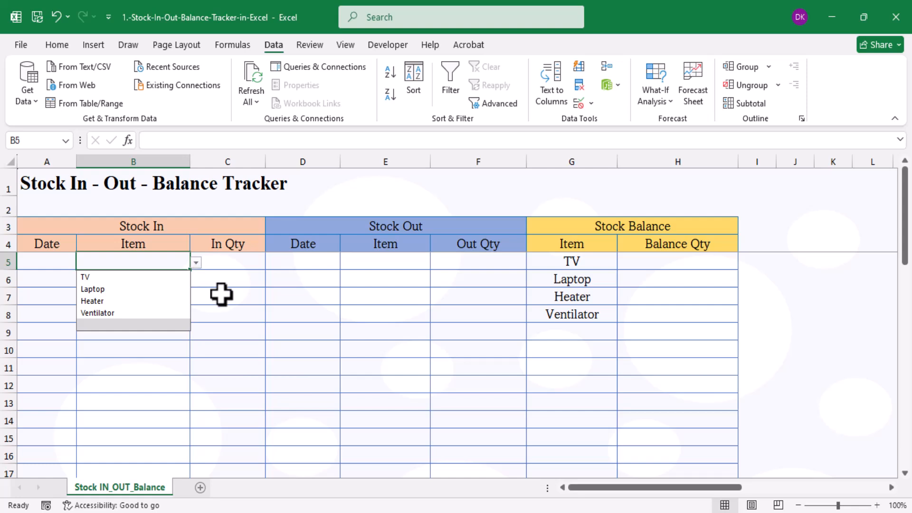
left_click(330, 291)
left_click_drag(163, 262, 138, 450)
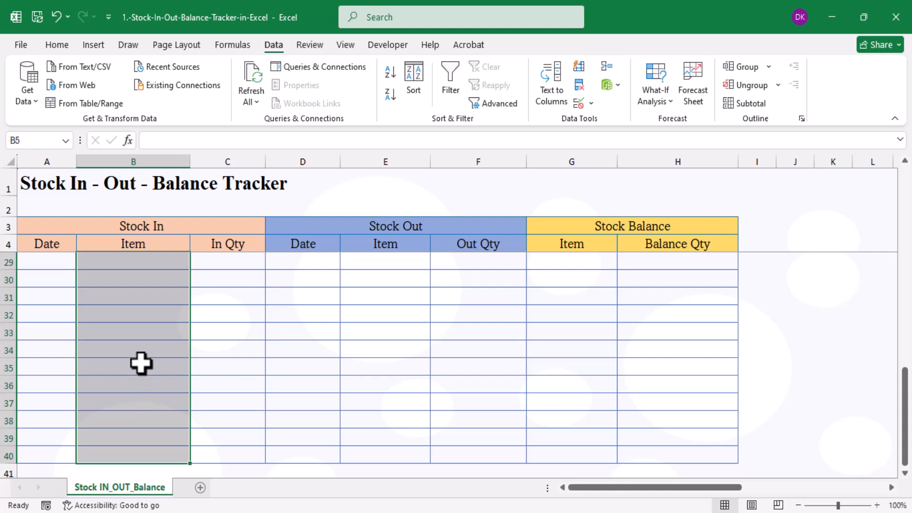
Copy the Stock In Item cells and paste only their validation onto the Stock Out Item column from E5.
key("ctrl+c")
scroll(407, 399, "up", 8)
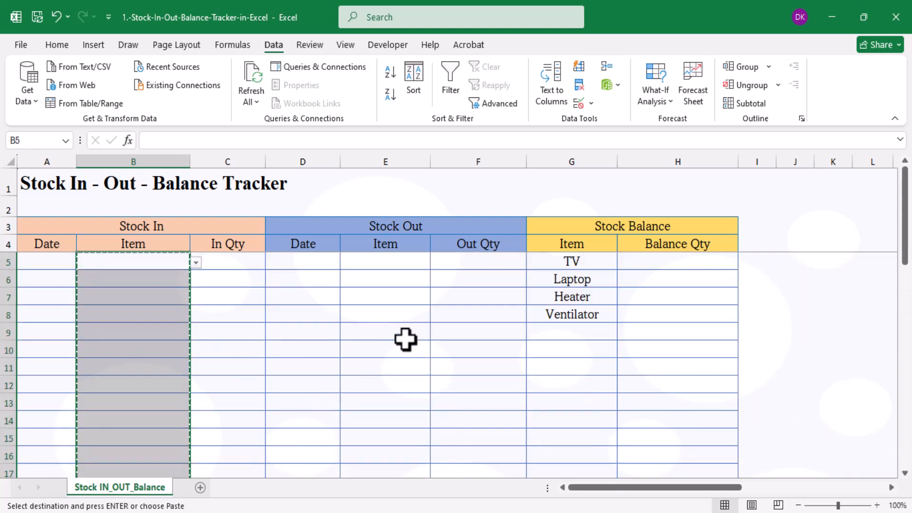
left_click(389, 265)
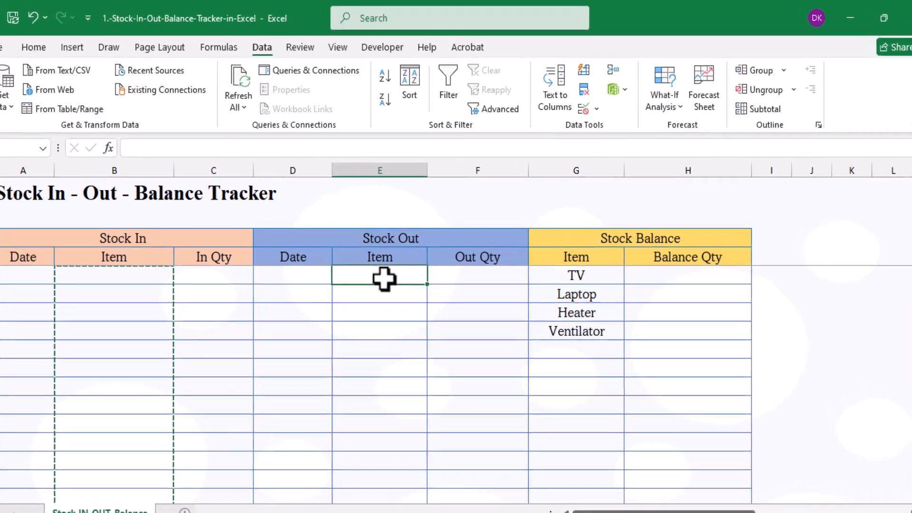
right_click(384, 277)
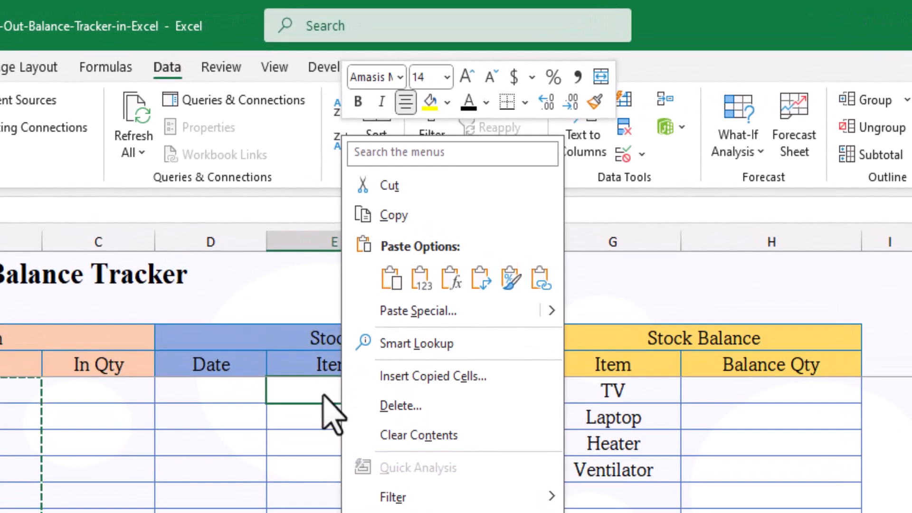
left_click(427, 312)
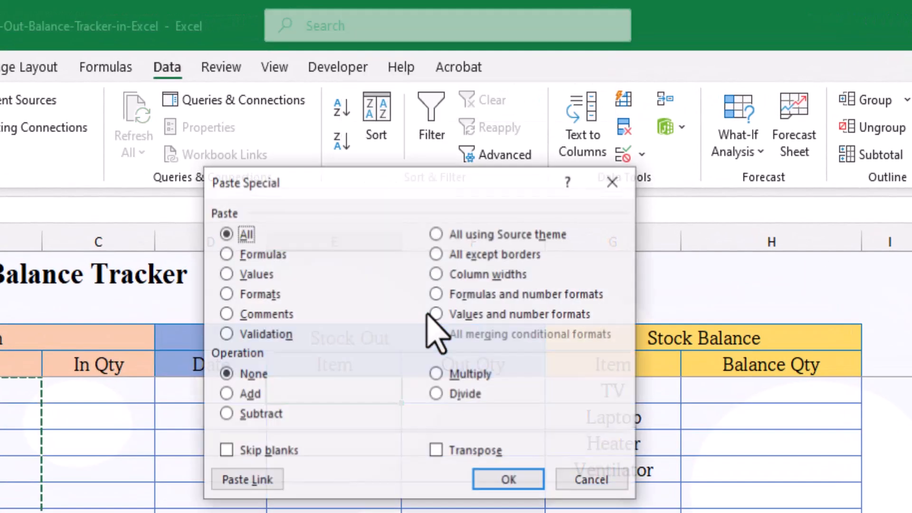
left_click(226, 333)
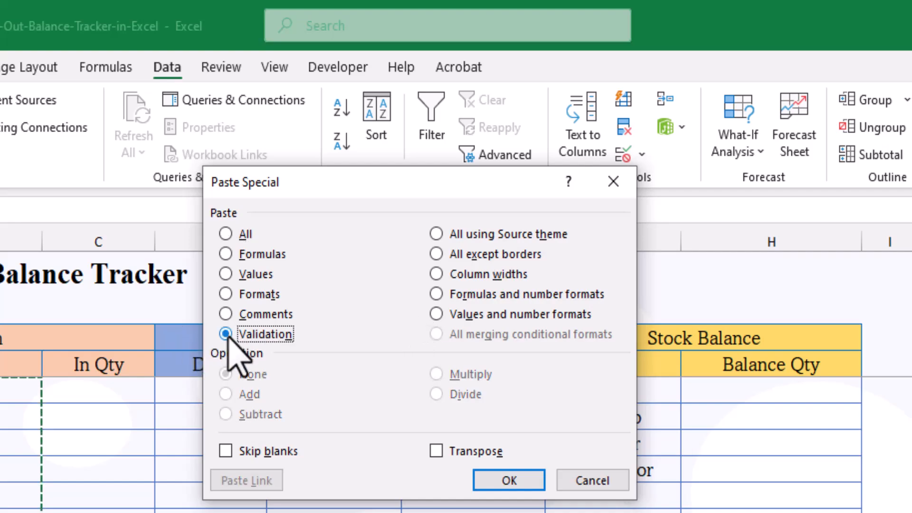
left_click(512, 485)
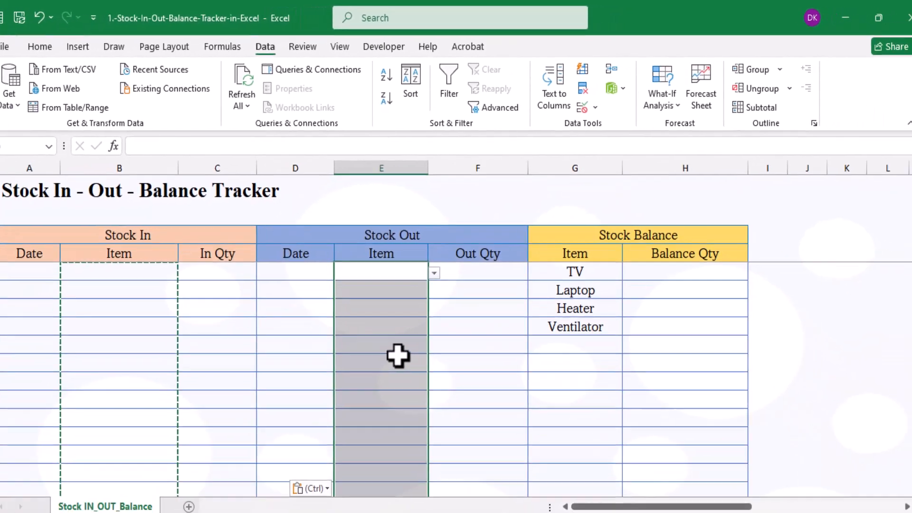
Check that E10 shows the item dropdown, then cancel the copy.
left_click(399, 357)
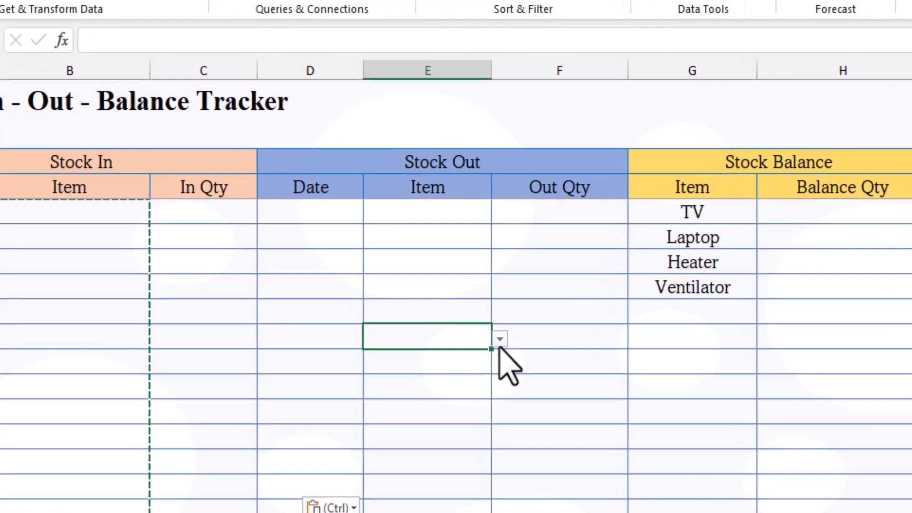
left_click(500, 339)
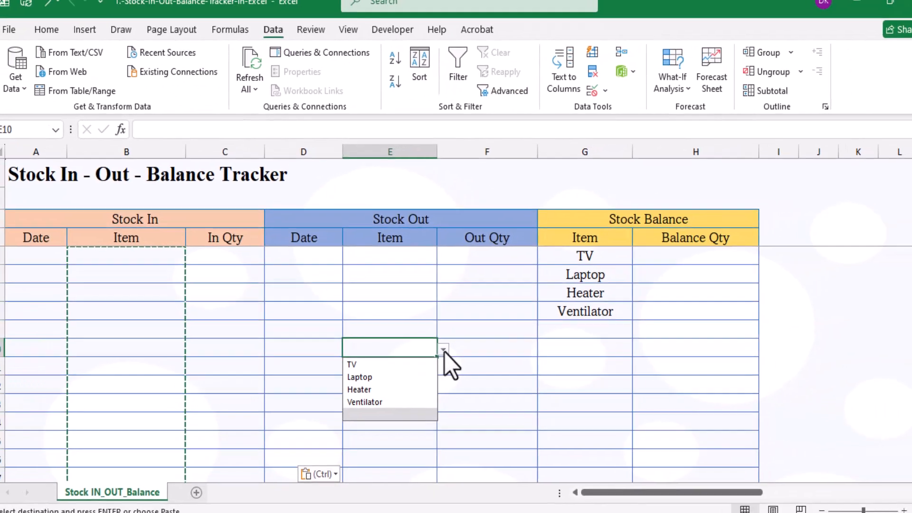
key("Escape")
key("Escape")
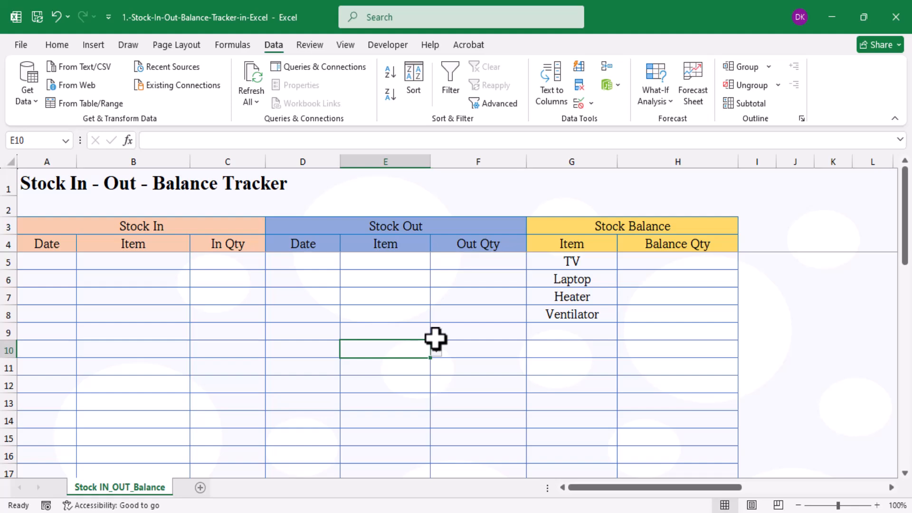
Widen column A and enter Stock In dates 20/9/2025, 21/9/2025 and 23/9/2025.
left_click_drag(76, 162, 106, 153)
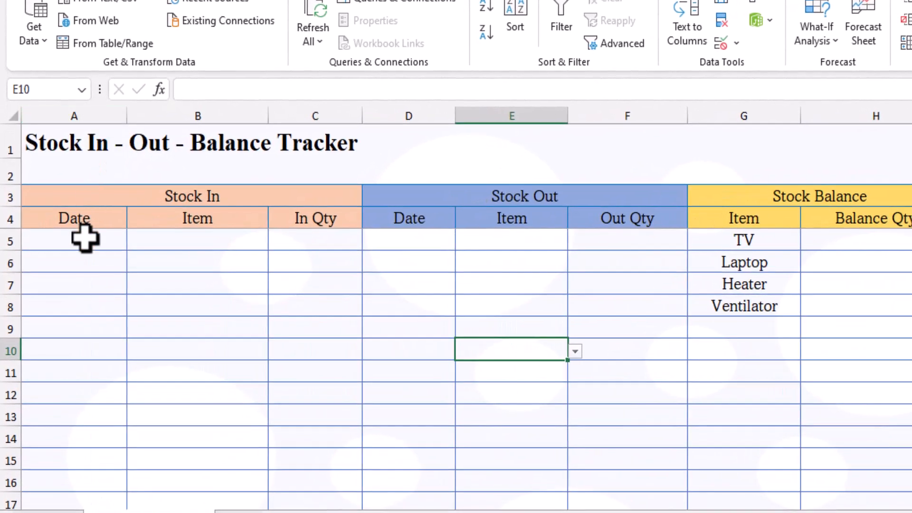
left_click(74, 255)
type("20")
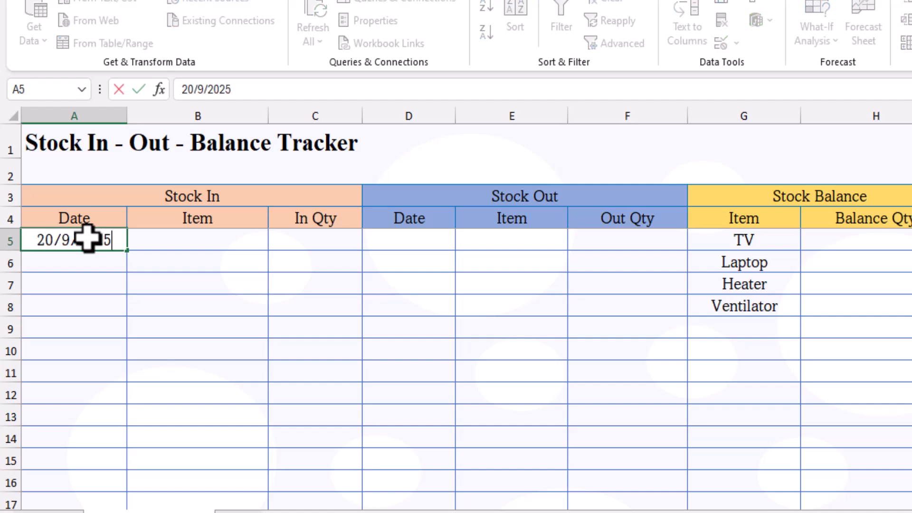
type("/9/2025")
key("Return")
type("2")
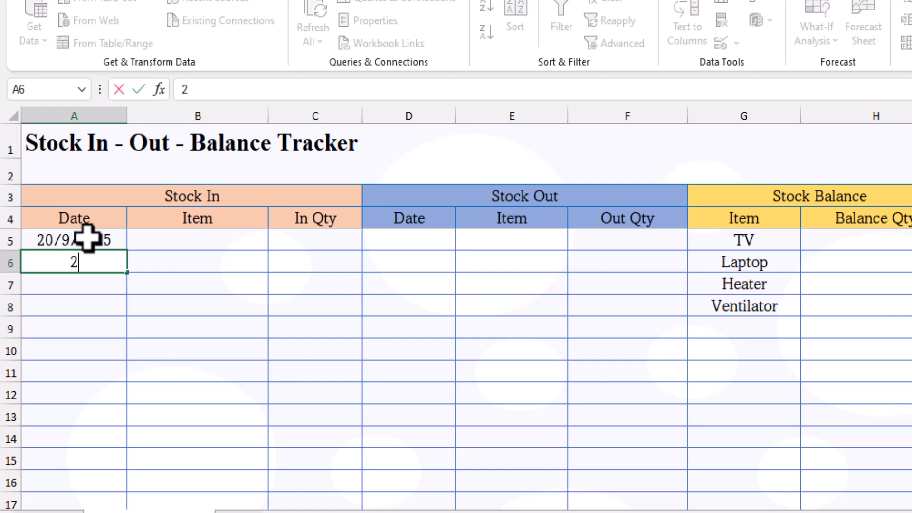
type("1/9/2")
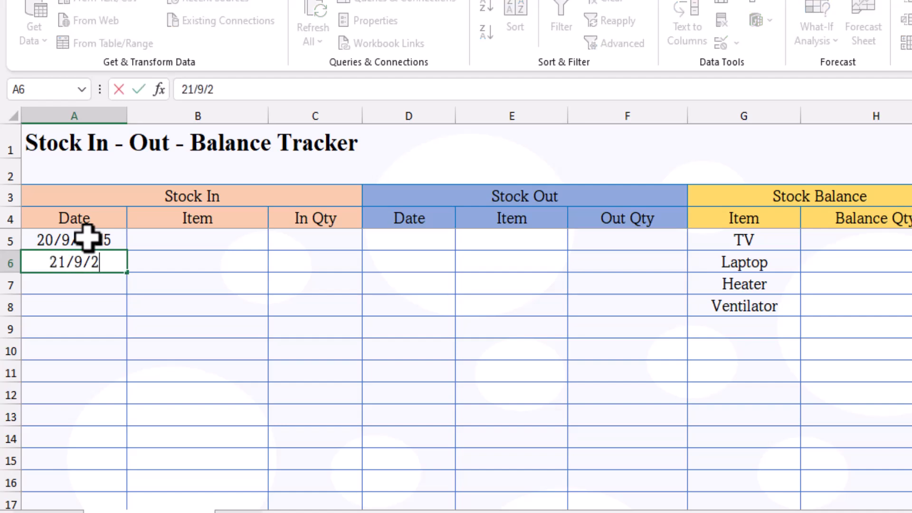
type("025")
key("Return")
type("23/9/2025")
key("Return")
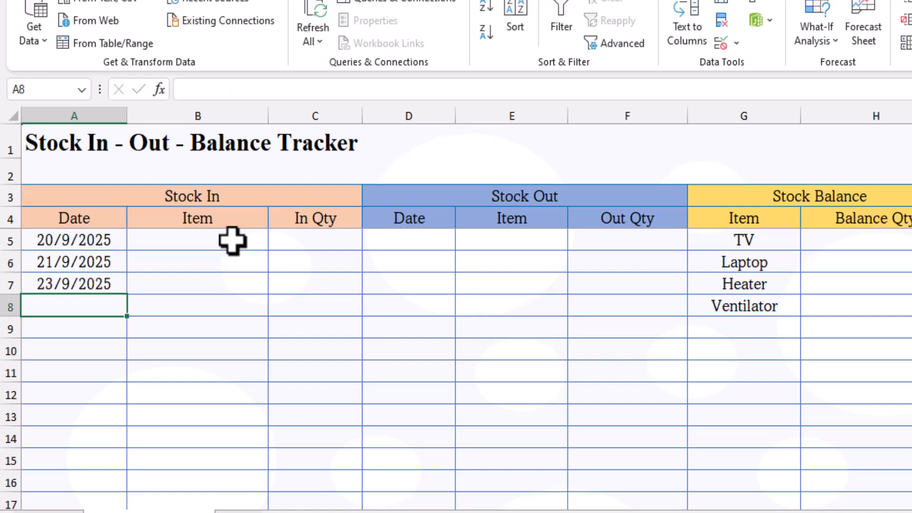
Choose TV and Laptop from the dropdowns in B5 and B6.
left_click(234, 240)
left_click(276, 242)
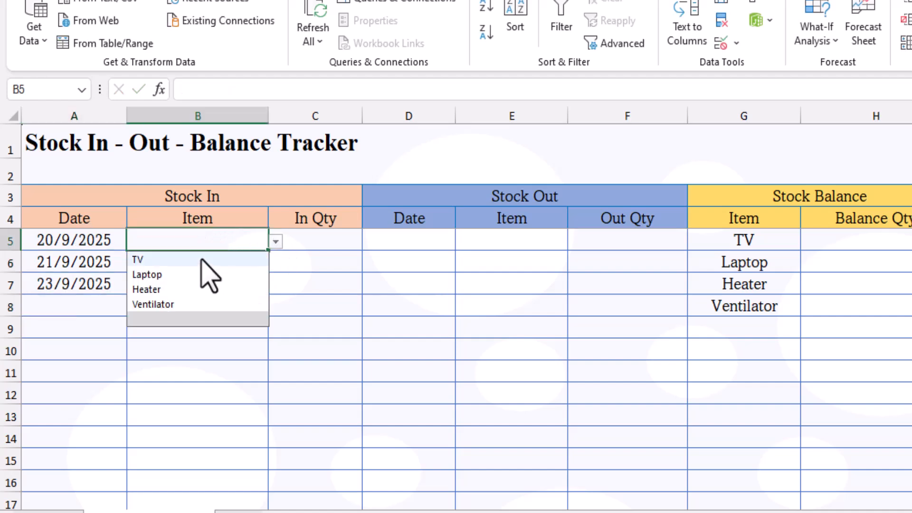
left_click(201, 258)
left_click(197, 263)
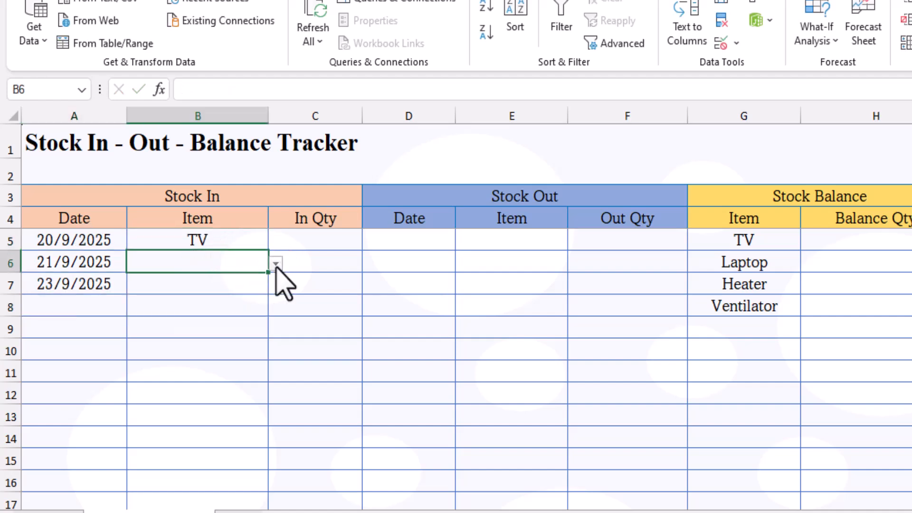
left_click(276, 263)
left_click(199, 295)
Enter In Qty 45 for TV and 30 for Laptop, then select the three dates.
left_click(314, 240)
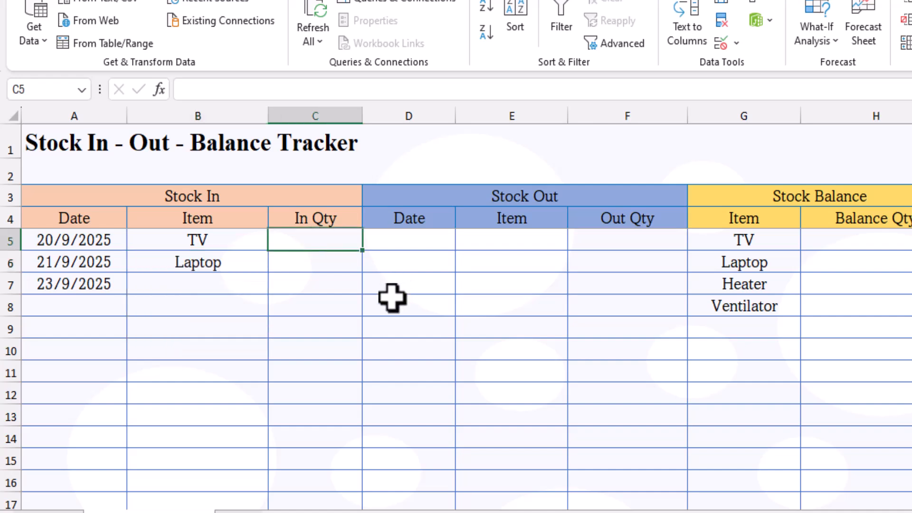
type("45")
key("Return")
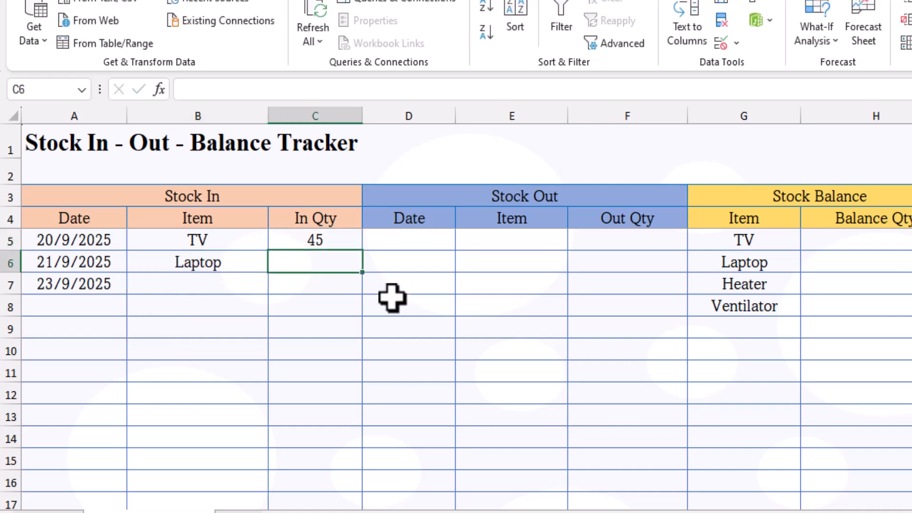
type("3")
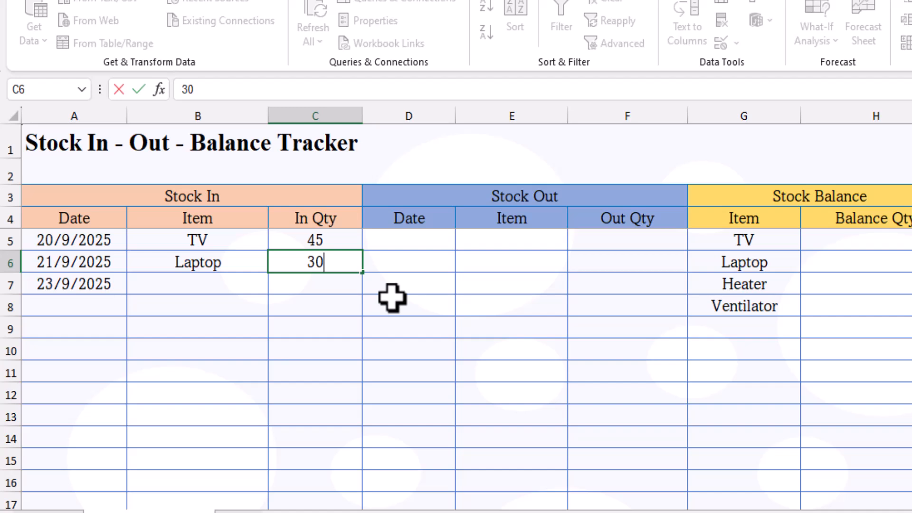
type("0")
key("Return")
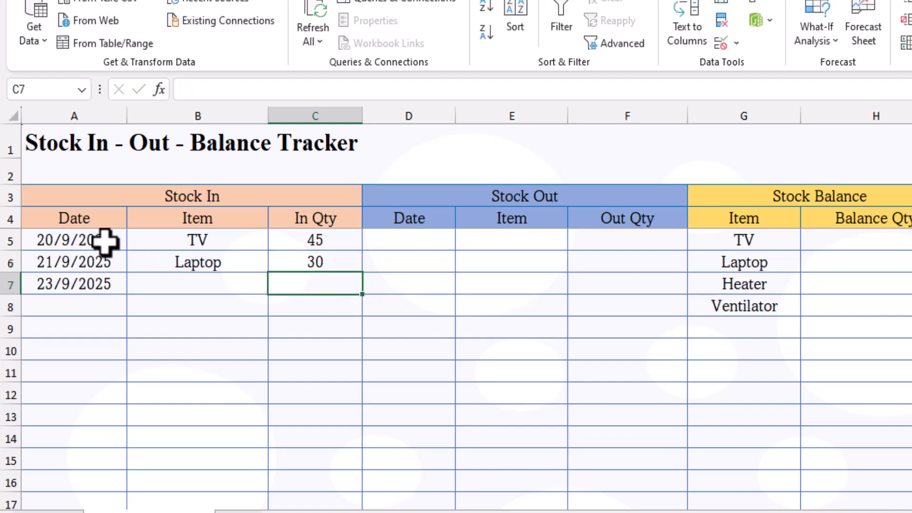
left_click_drag(105, 241, 105, 279)
Copy the three Stock In dates into the Stock Out Date column from D5.
key("ctrl+c")
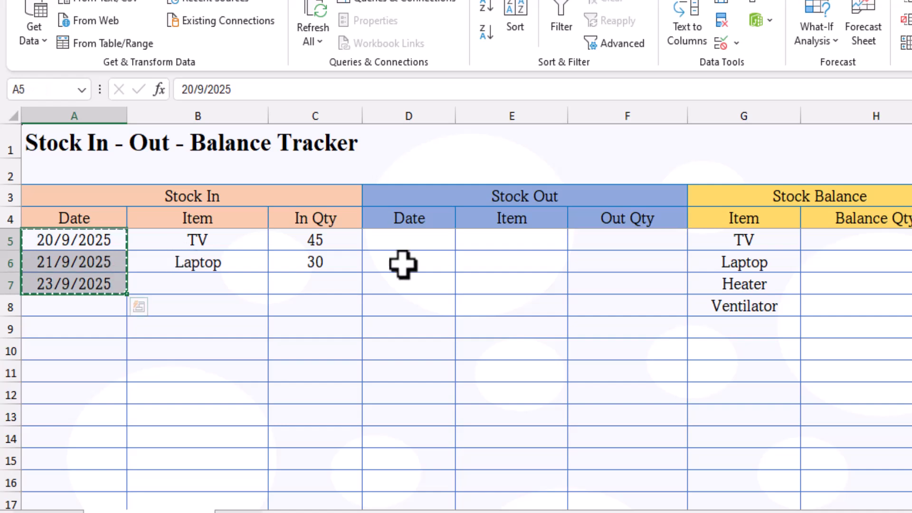
left_click(428, 244)
key("ctrl+v")
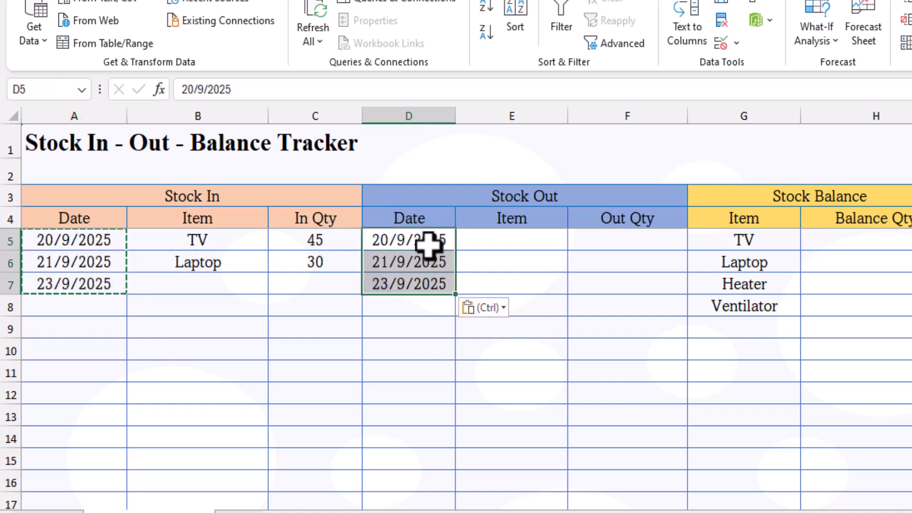
key("Escape")
Choose TV and Laptop from the Stock Out Item dropdowns in E5 and E6.
left_click(484, 244)
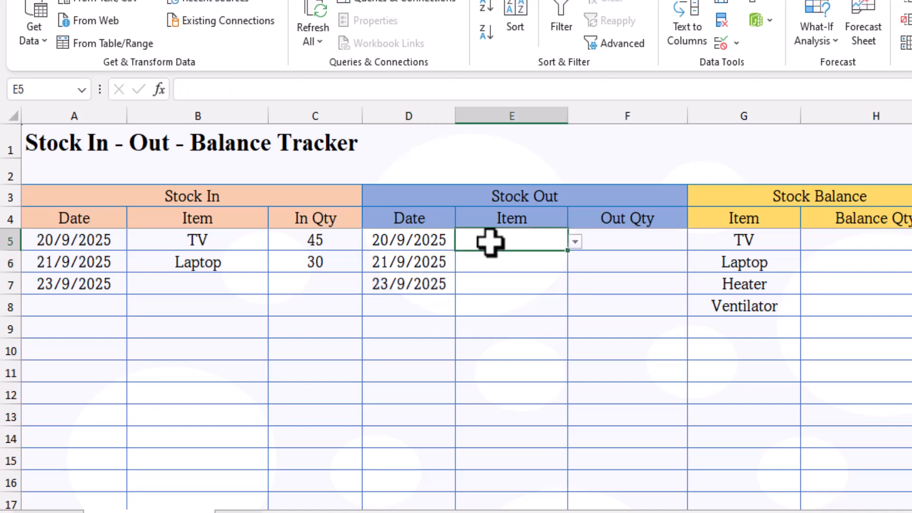
left_click(574, 242)
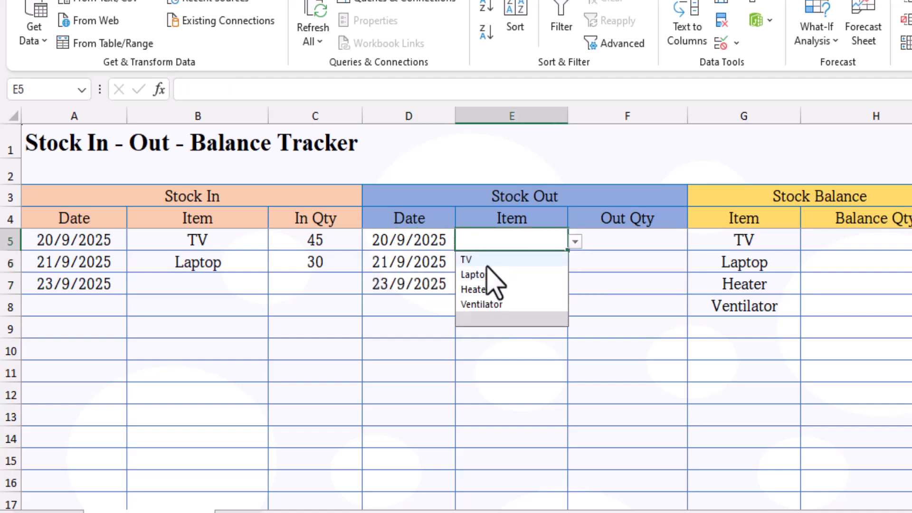
left_click(467, 259)
left_click(546, 265)
left_click(574, 263)
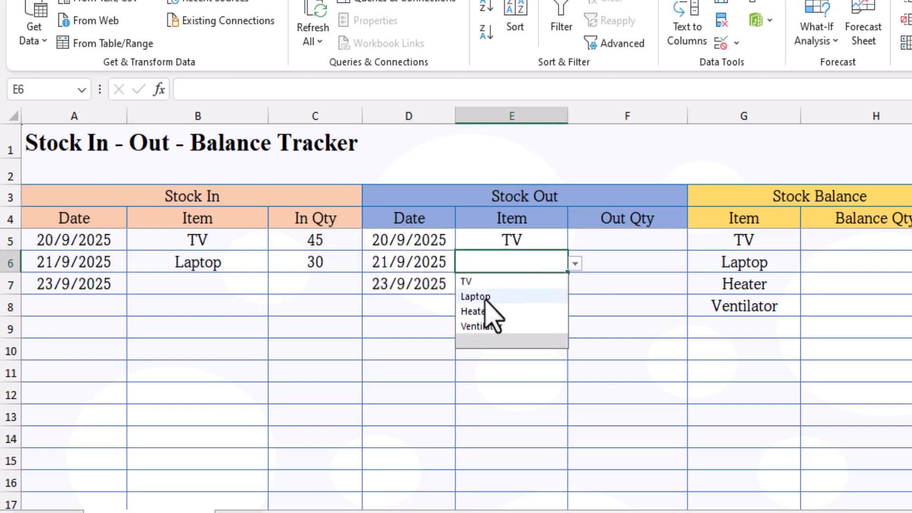
left_click(489, 297)
Enter Out Qty 30 for TV and 17 for Laptop, then select H5.
left_click(641, 242)
type("30")
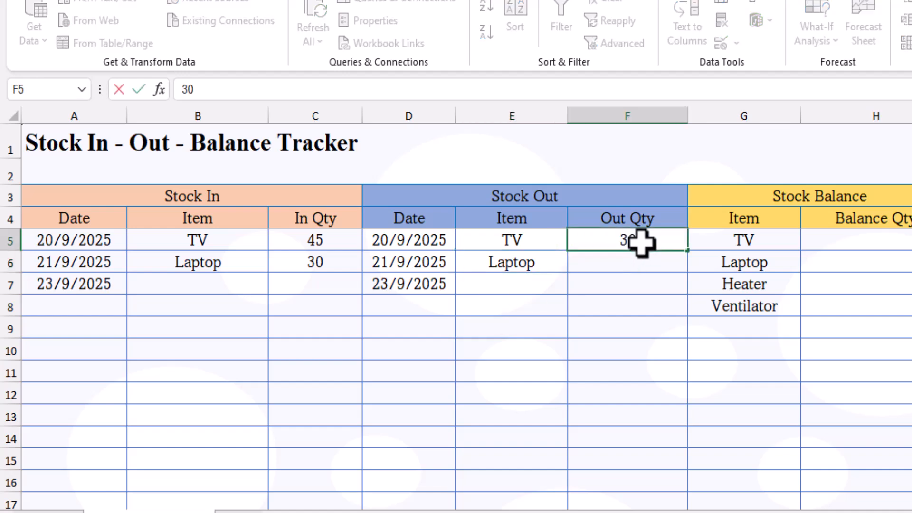
key("Return")
type("17")
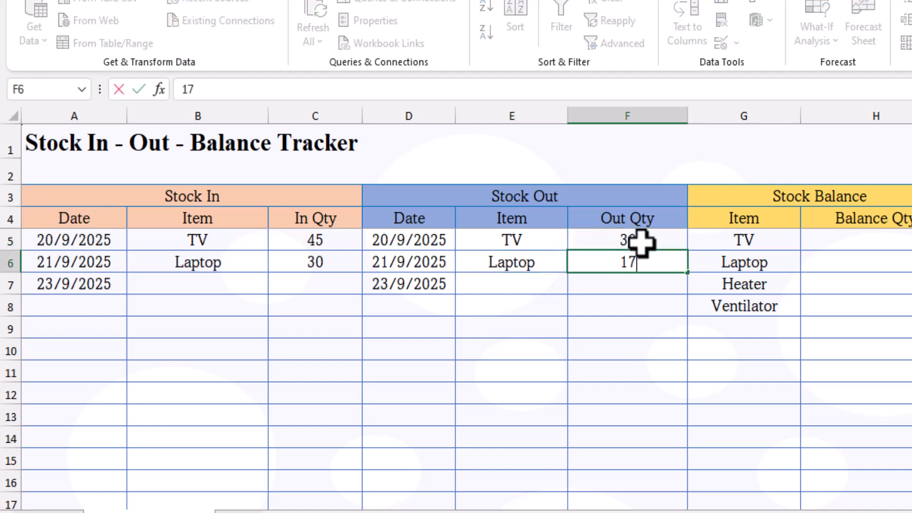
key("Return")
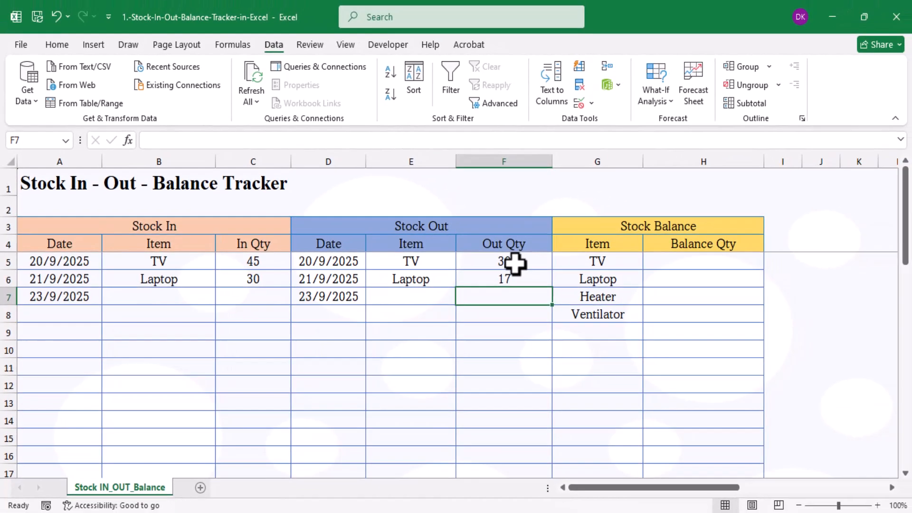
left_click(876, 240)
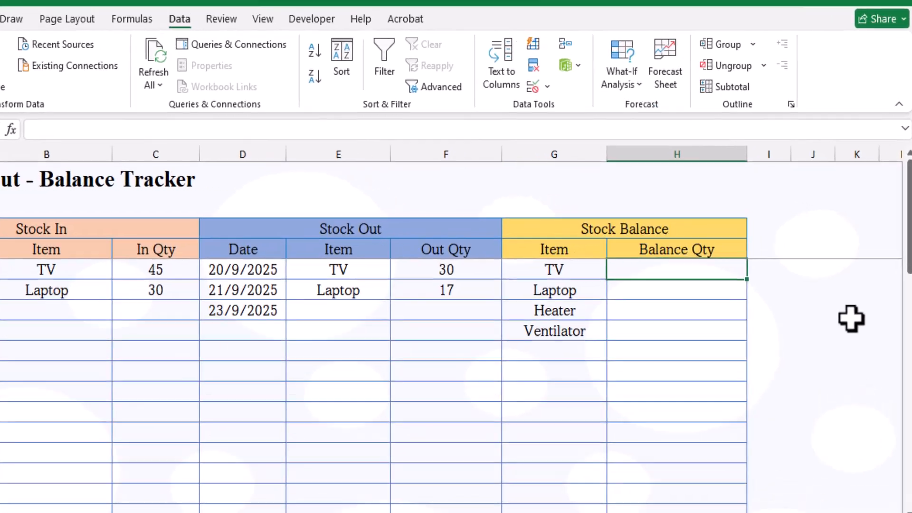
Start H5's formula as =SUMIF(B5:B40,G5,C5:C40) followed by a minus and a second SUM.
type("=")
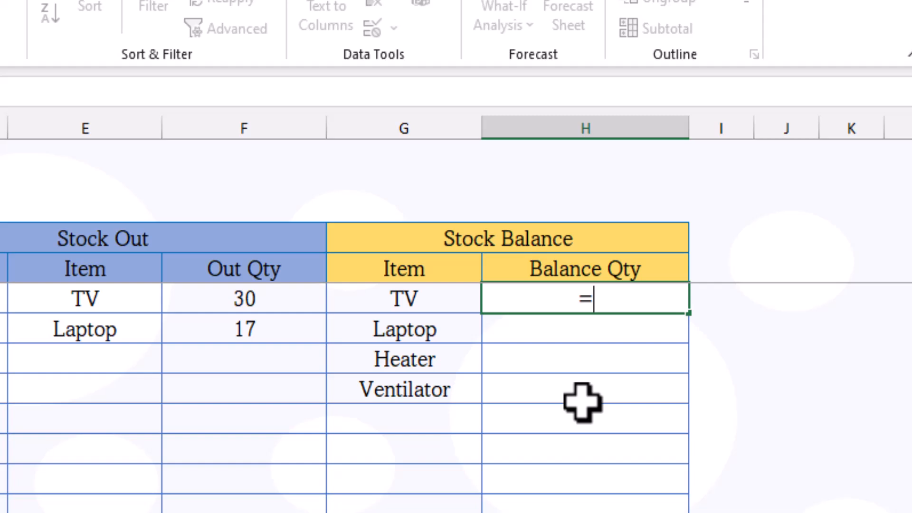
type("sum")
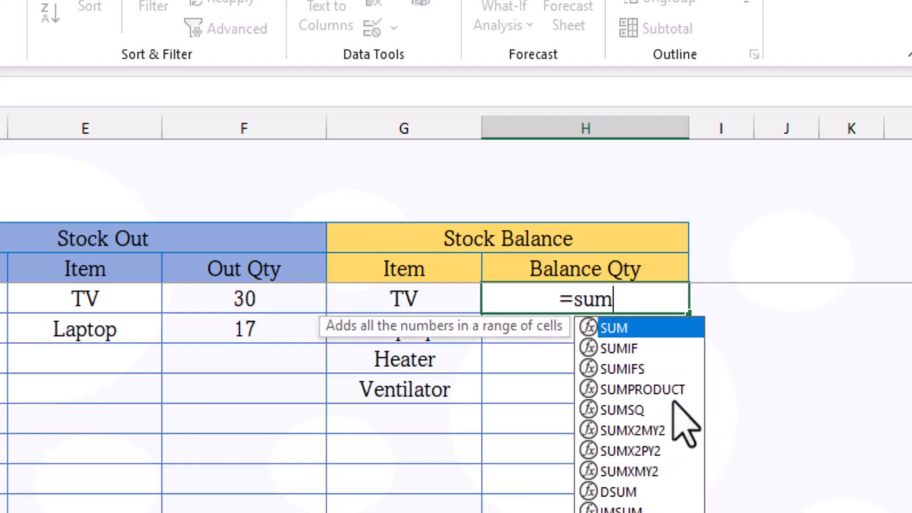
double_click(628, 348)
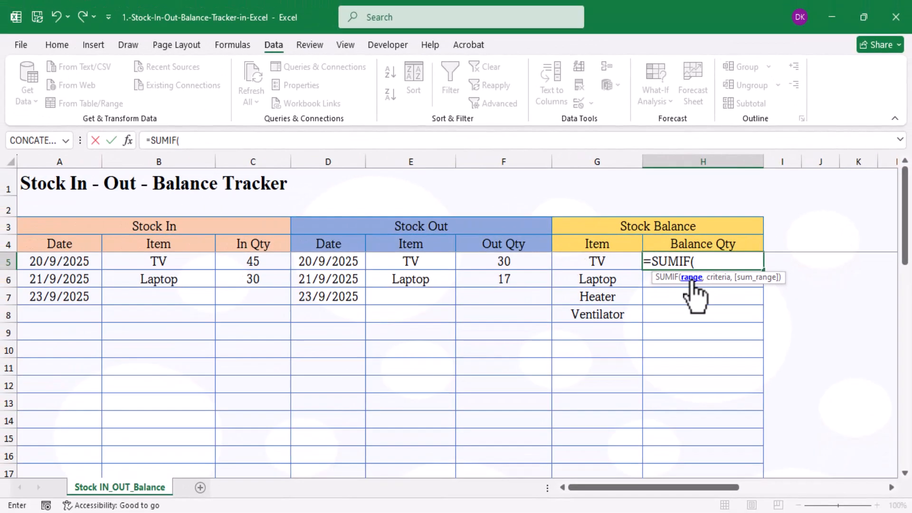
left_click_drag(171, 261, 167, 470)
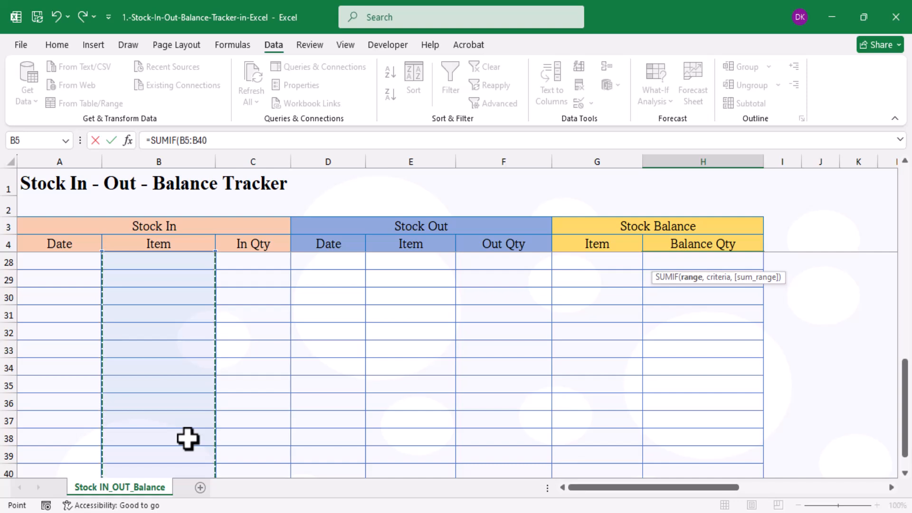
type(",")
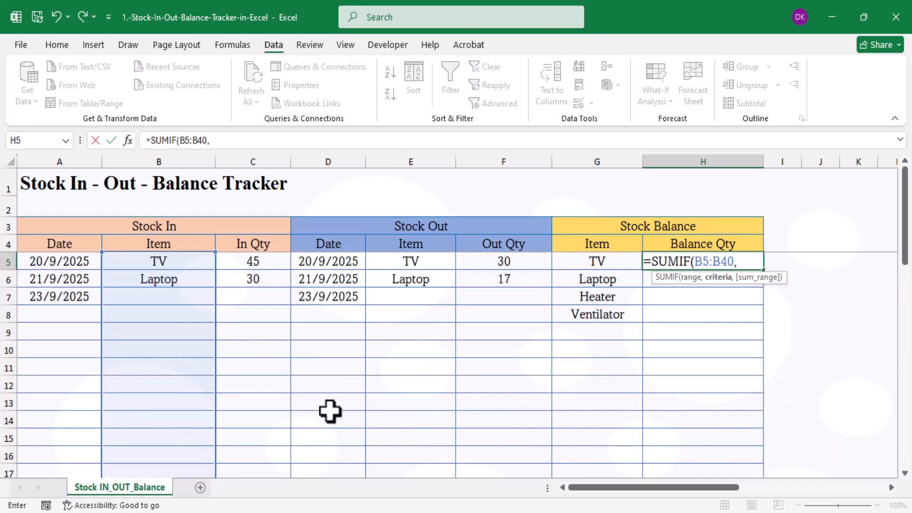
left_click(593, 261)
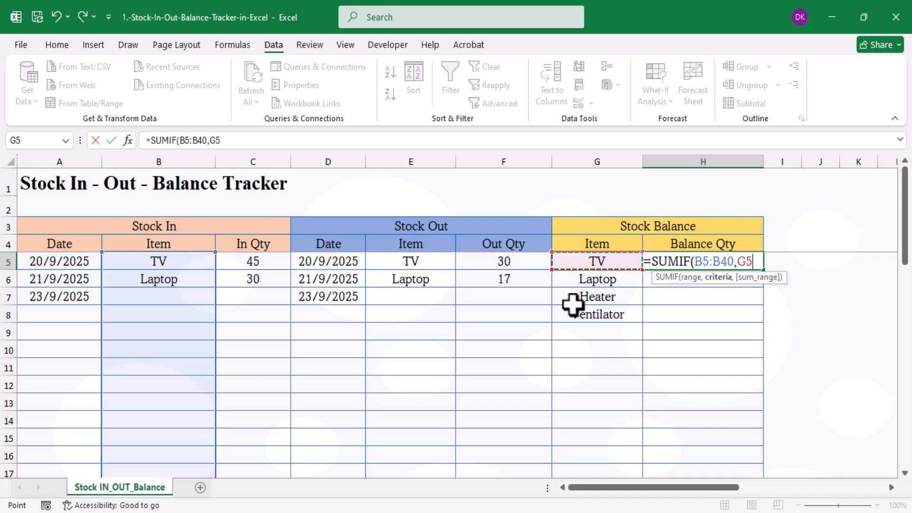
type(",")
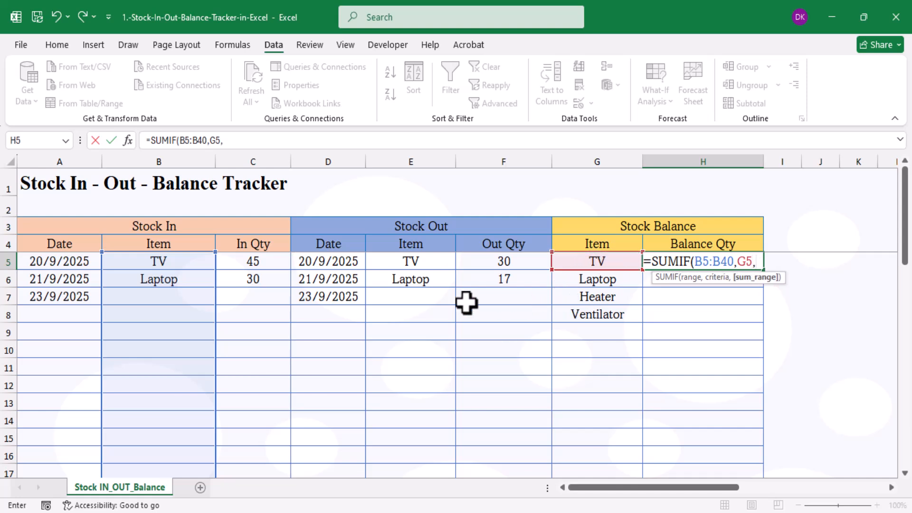
left_click_drag(274, 260, 248, 448)
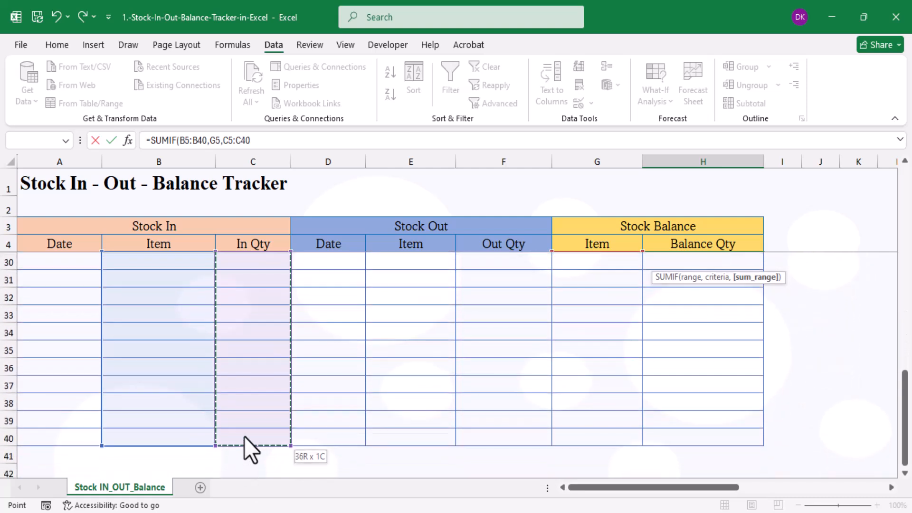
scroll(303, 328, "up", 9)
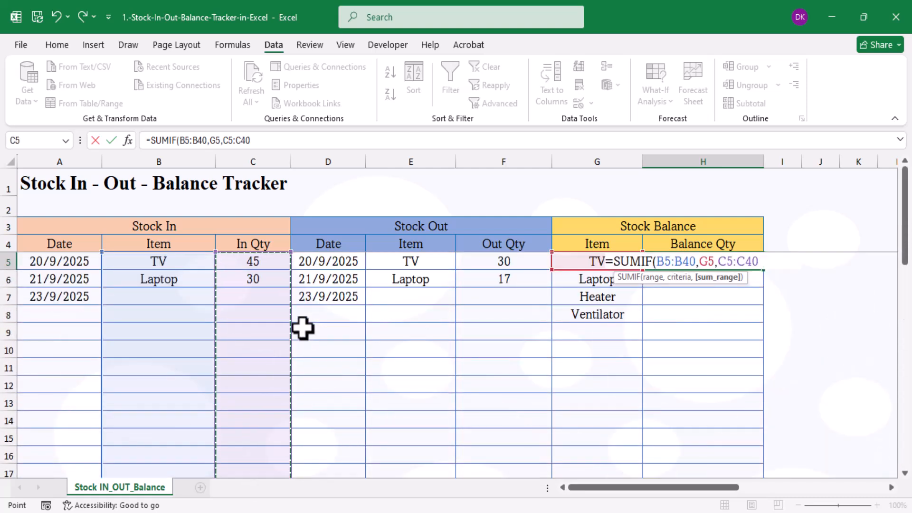
type(")")
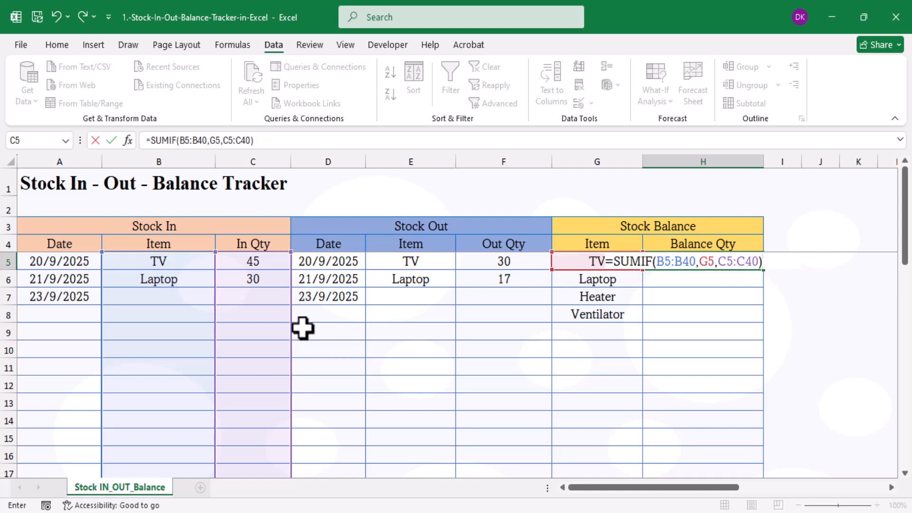
type("-sum")
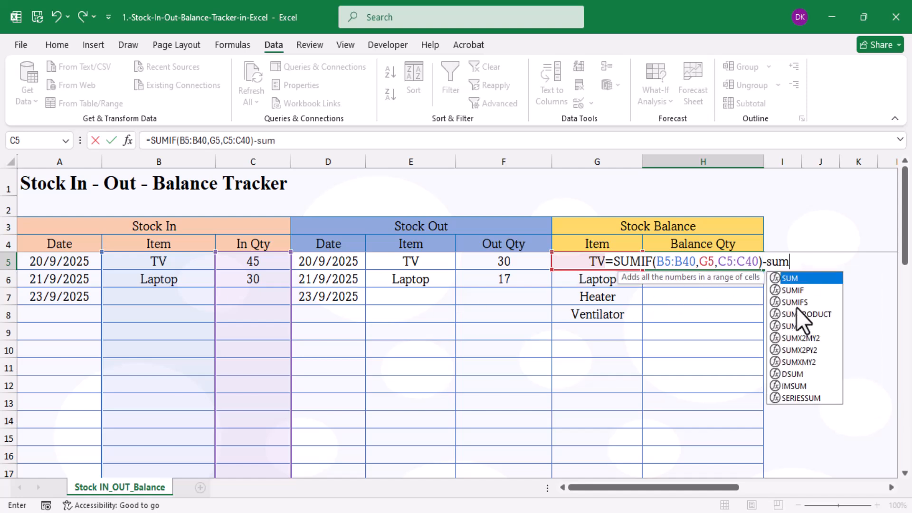
Complete H5 with -SUMIF(E5:E40,G5,F5:F40) so TV's balance shows 15.
double_click(797, 292)
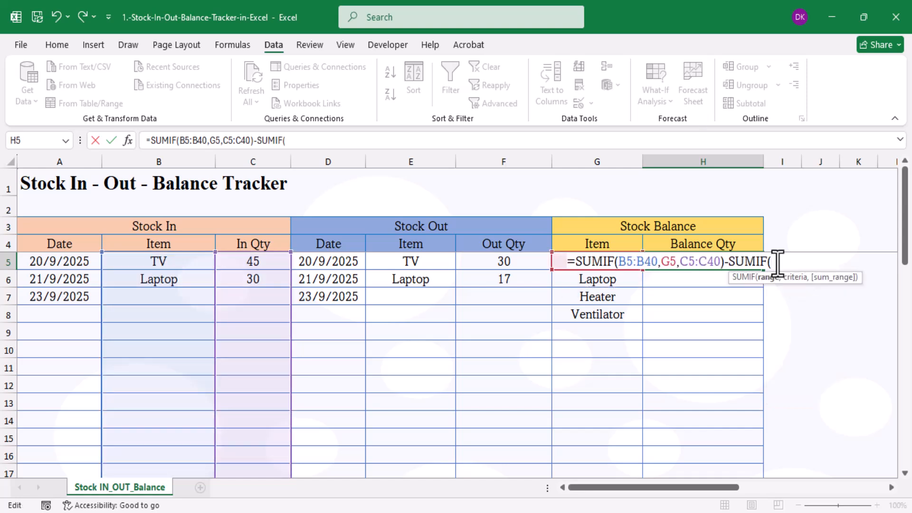
left_click_drag(393, 261, 417, 442)
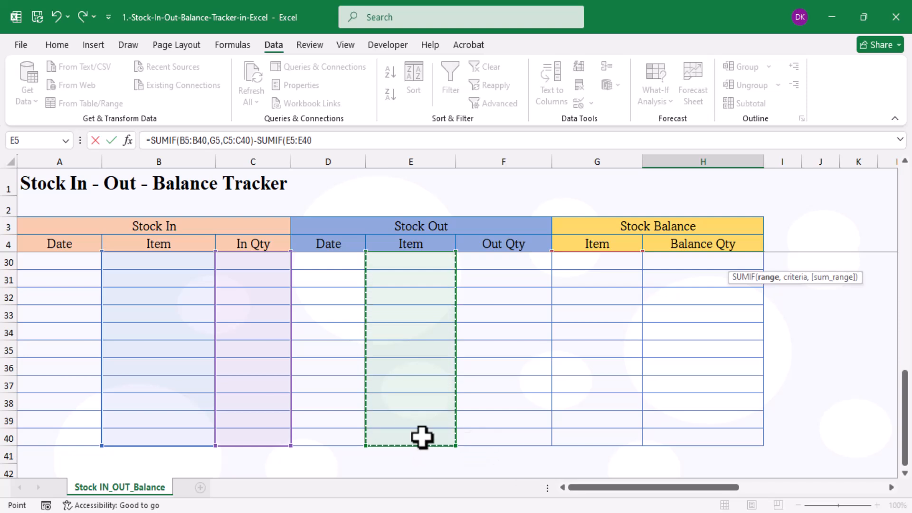
scroll(421, 437, "up", 8)
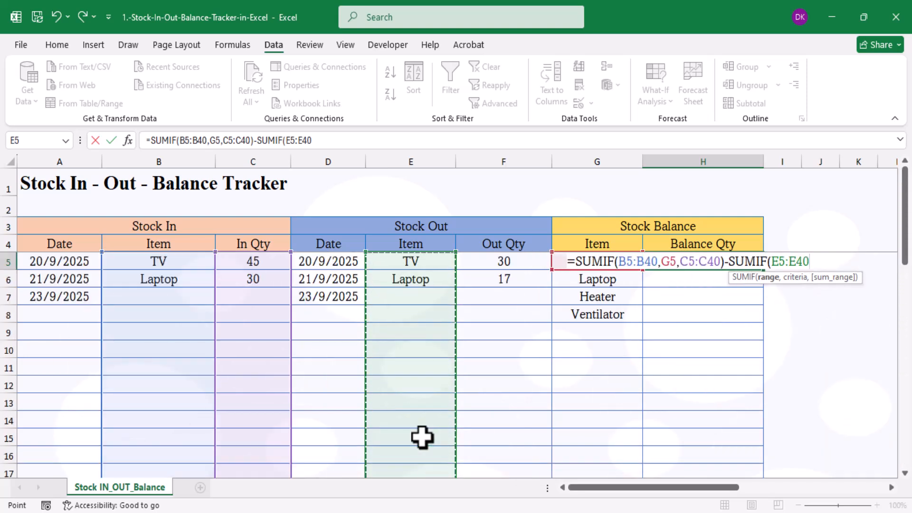
type(",")
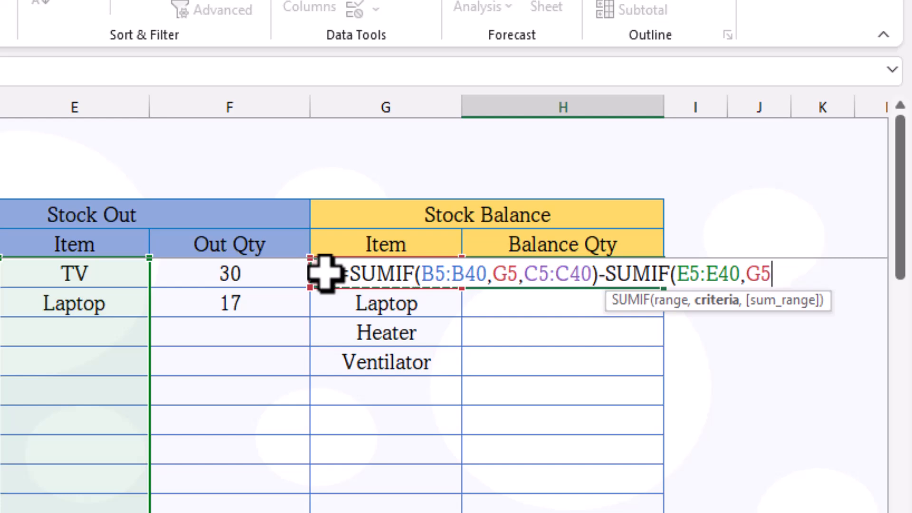
type(",")
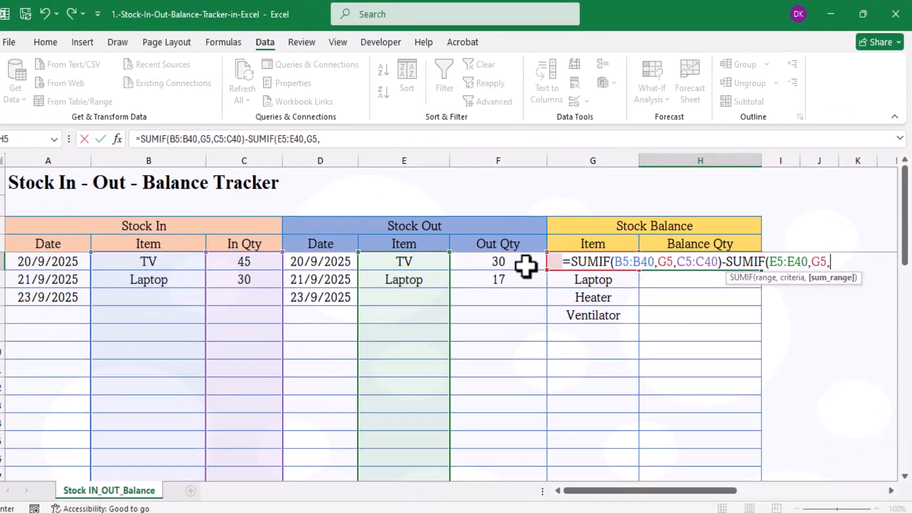
left_click_drag(355, 274, 340, 501)
left_click_drag(519, 485, 505, 395)
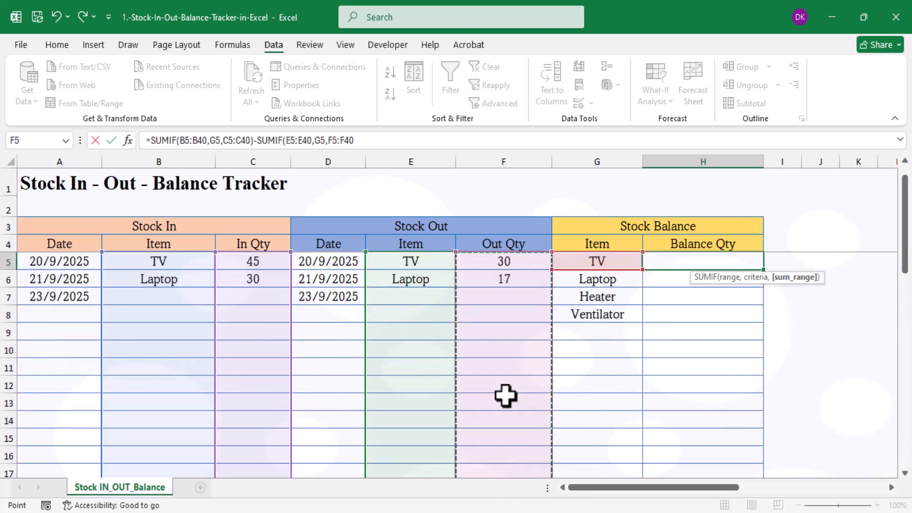
type(")")
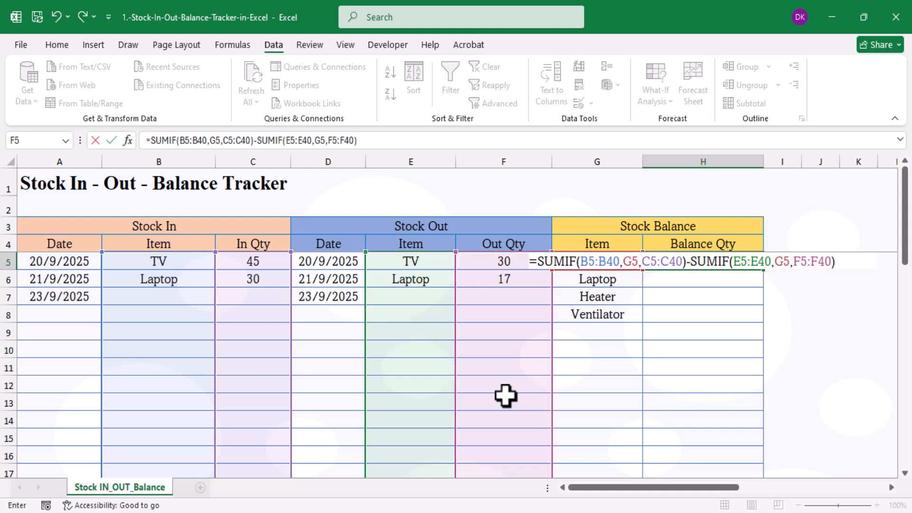
key("Return")
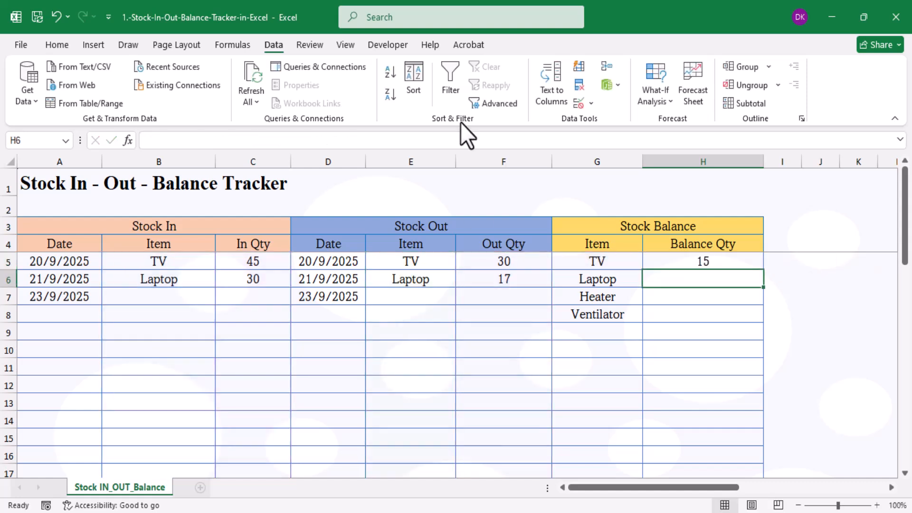
Fill the balance formula down to H15, giving Laptop a balance of 13.
left_click(741, 261)
left_click_drag(764, 270, 760, 446)
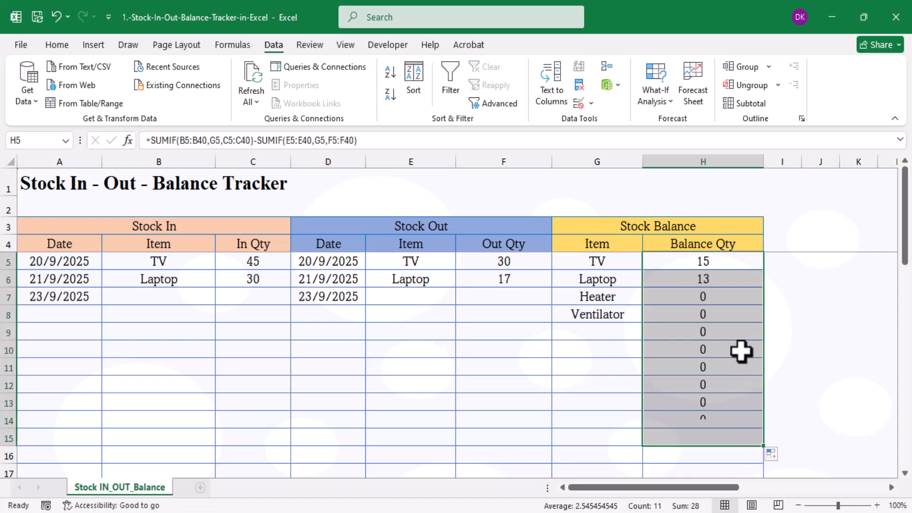
left_click(707, 279)
Choose Heater as the row 7 item in both Stock In and Stock Out.
left_click(177, 299)
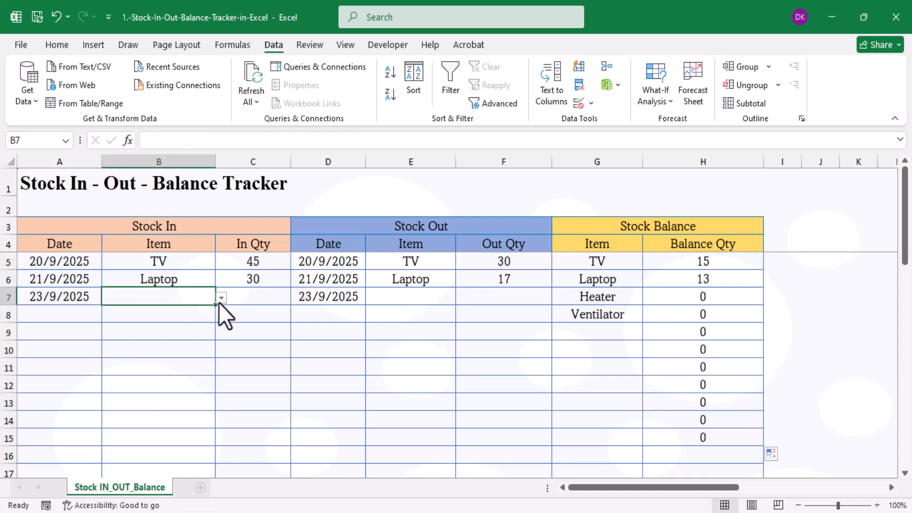
left_click(221, 298)
left_click(130, 337)
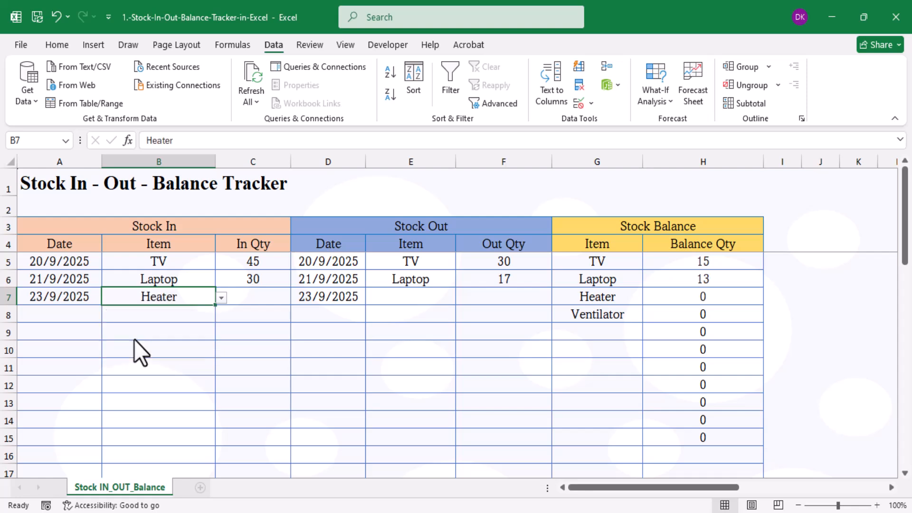
left_click(418, 297)
left_click(461, 297)
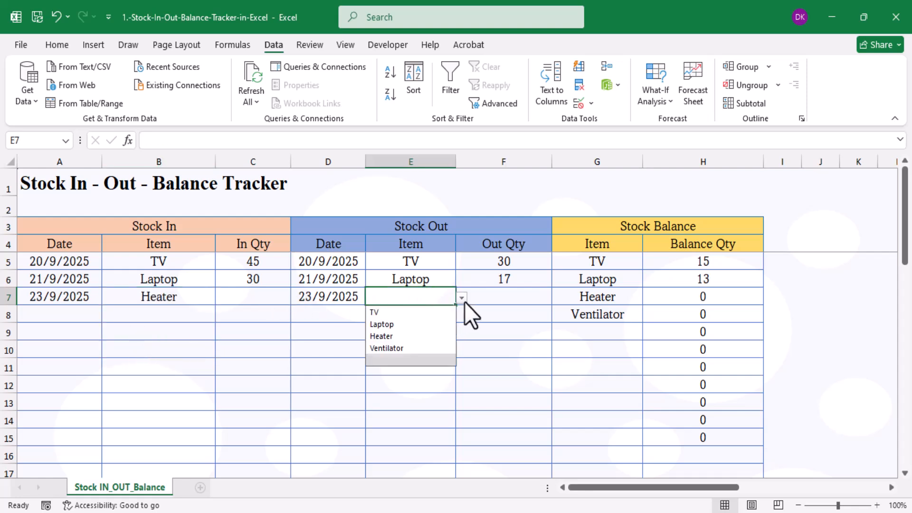
left_click(393, 338)
Enter Heater's In Qty 50 and Out Qty 30, giving a balance of 20.
left_click(265, 296)
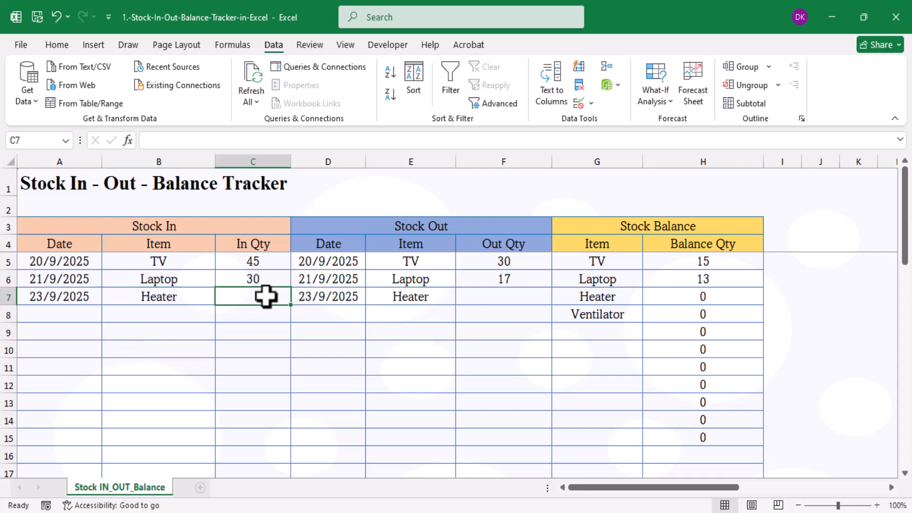
type("50")
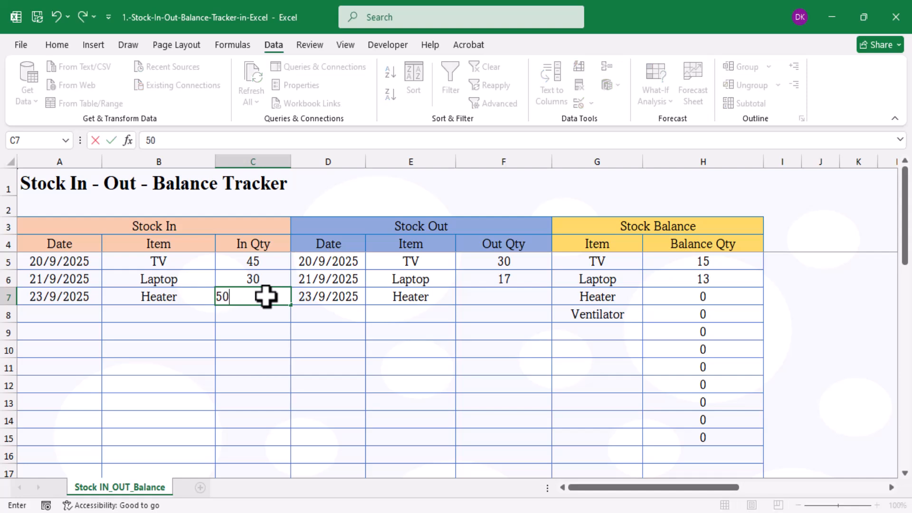
left_click(513, 300)
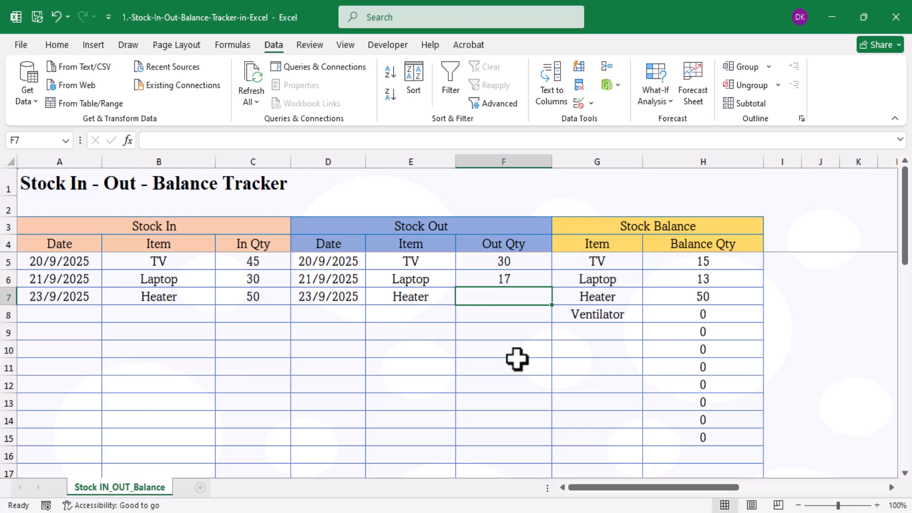
type("30")
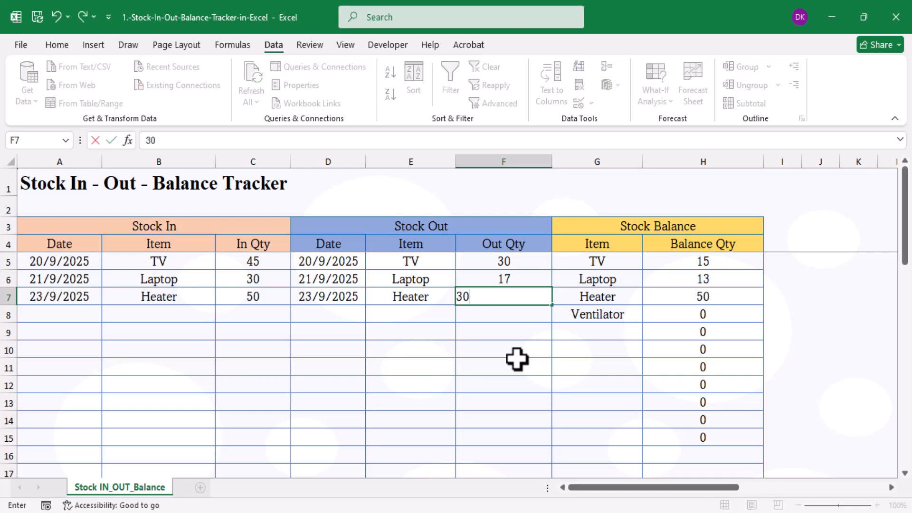
key("Return")
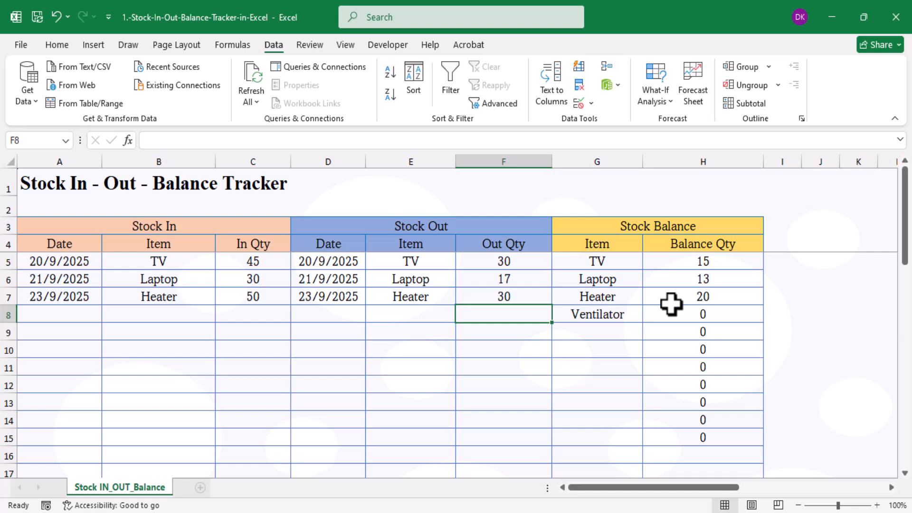
Change Laptop's Out Qty from 17 to 22, bringing its balance to 8.
left_click(517, 278)
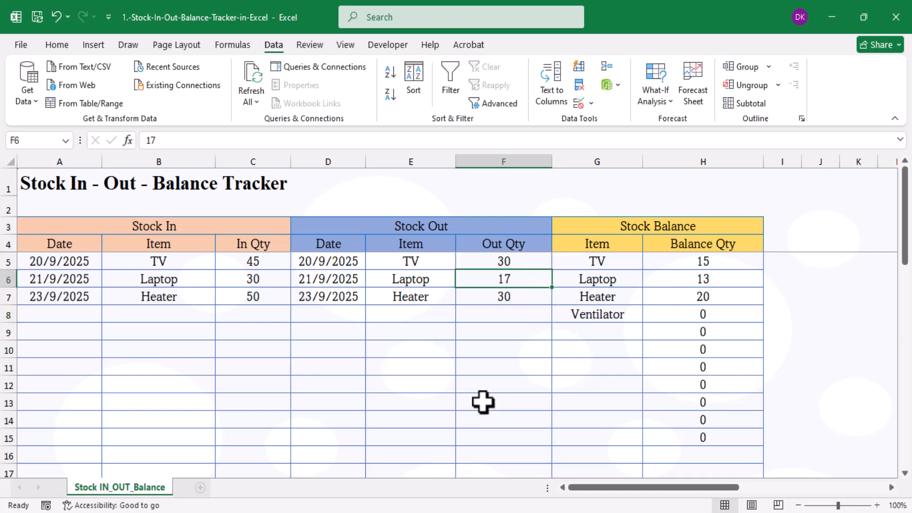
type("22")
key("Return")
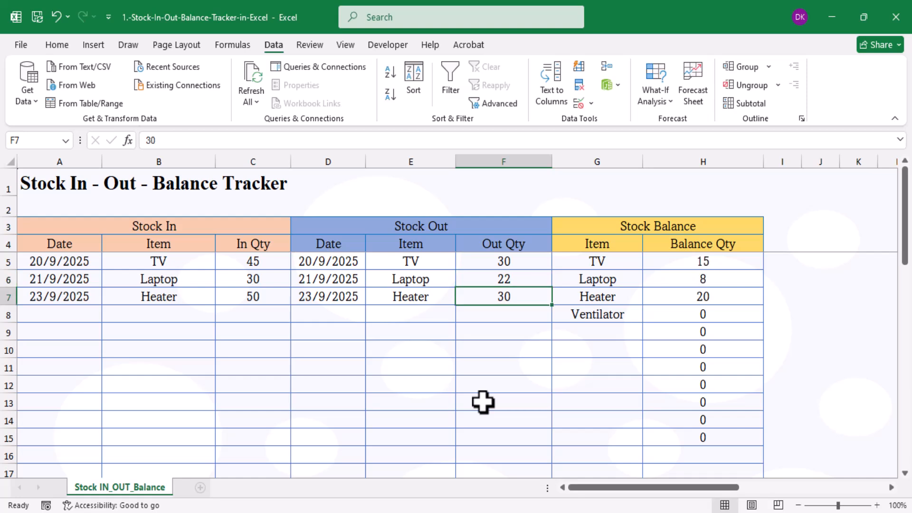